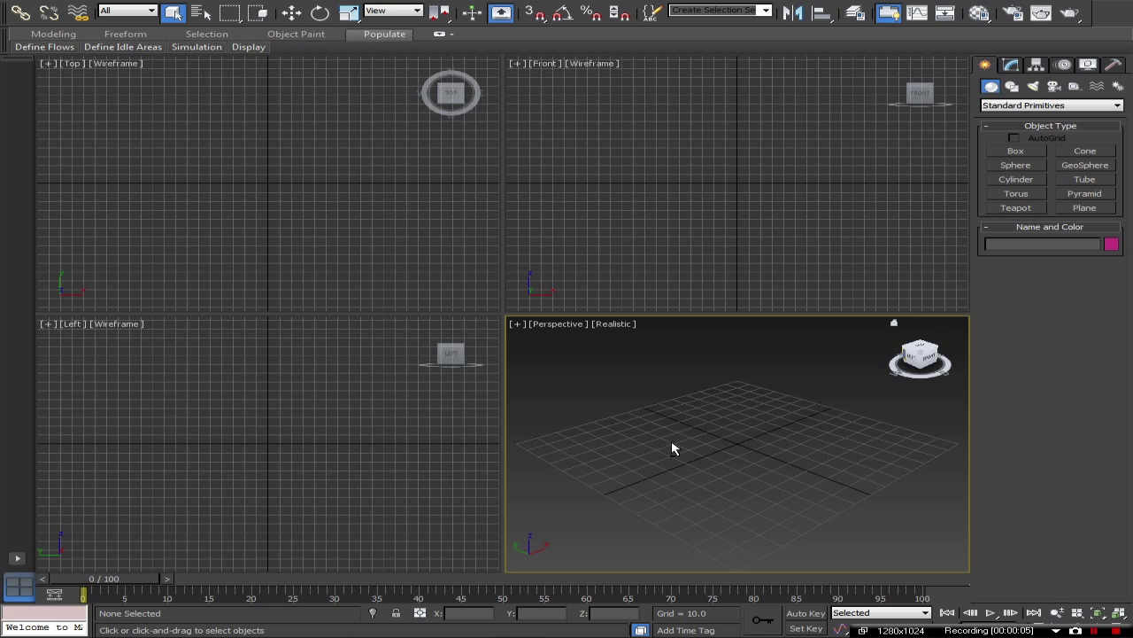
# Enlarge the Perspective viewport and orbit it to an angled view over the empty grid.
pyautogui.keyDown('alt'); pyautogui.moveTo(559, 455); pyautogui.dragTo(758, 504, button='middle'); pyautogui.keyUp('alt')
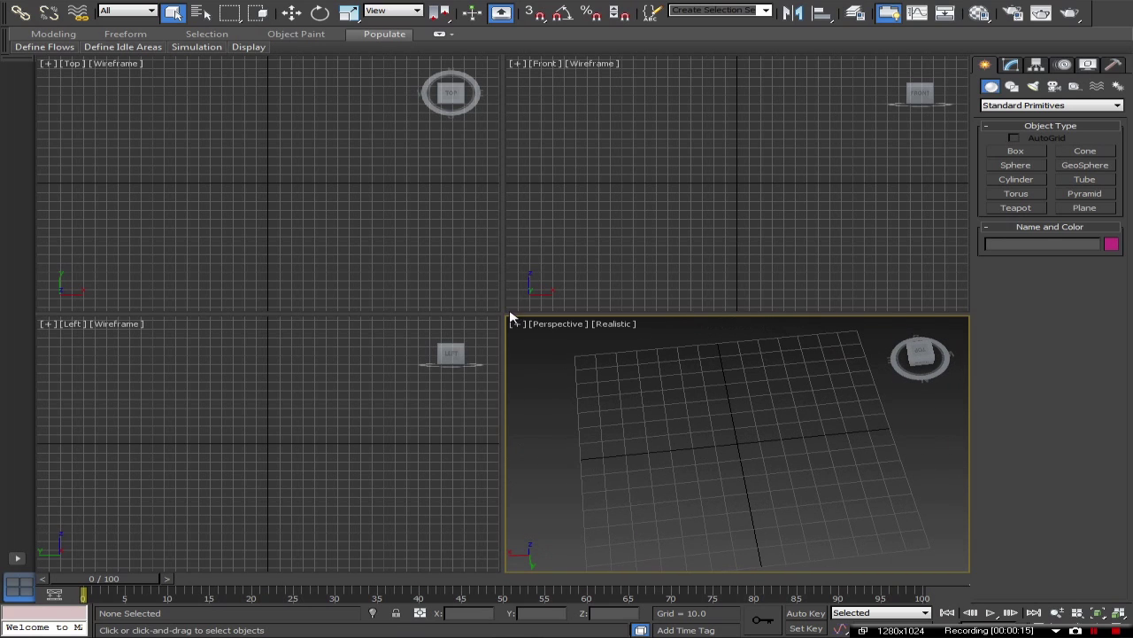
pyautogui.moveTo(496, 312); pyautogui.dragTo(251, 205)
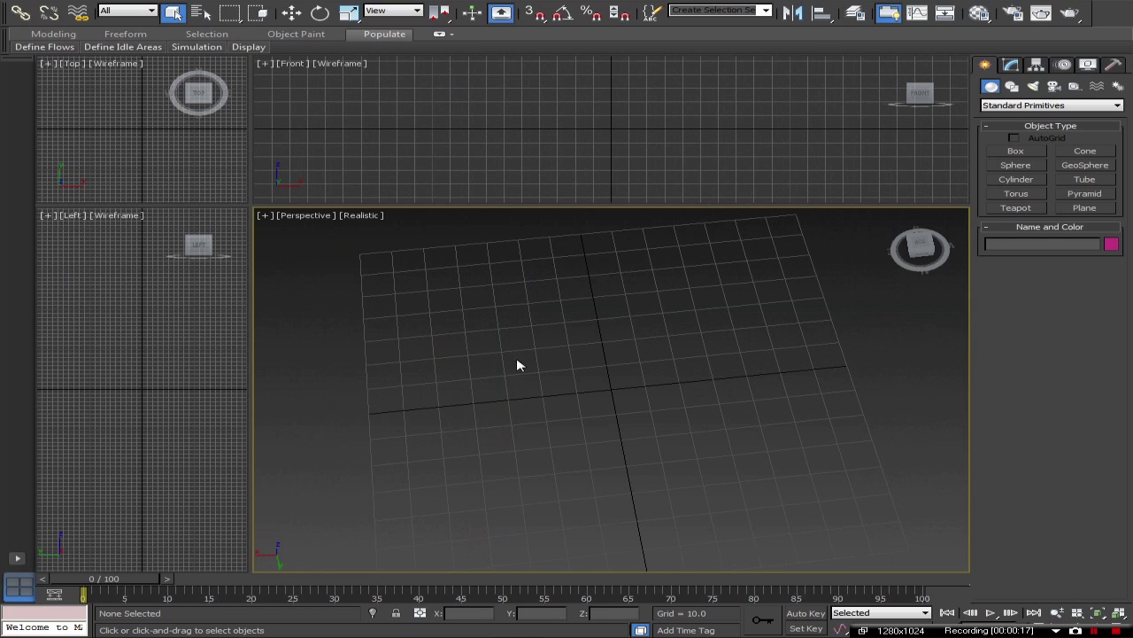
pyautogui.keyDown('alt'); pyautogui.moveTo(521, 366); pyautogui.dragTo(569, 410, button='middle'); pyautogui.keyUp('alt')
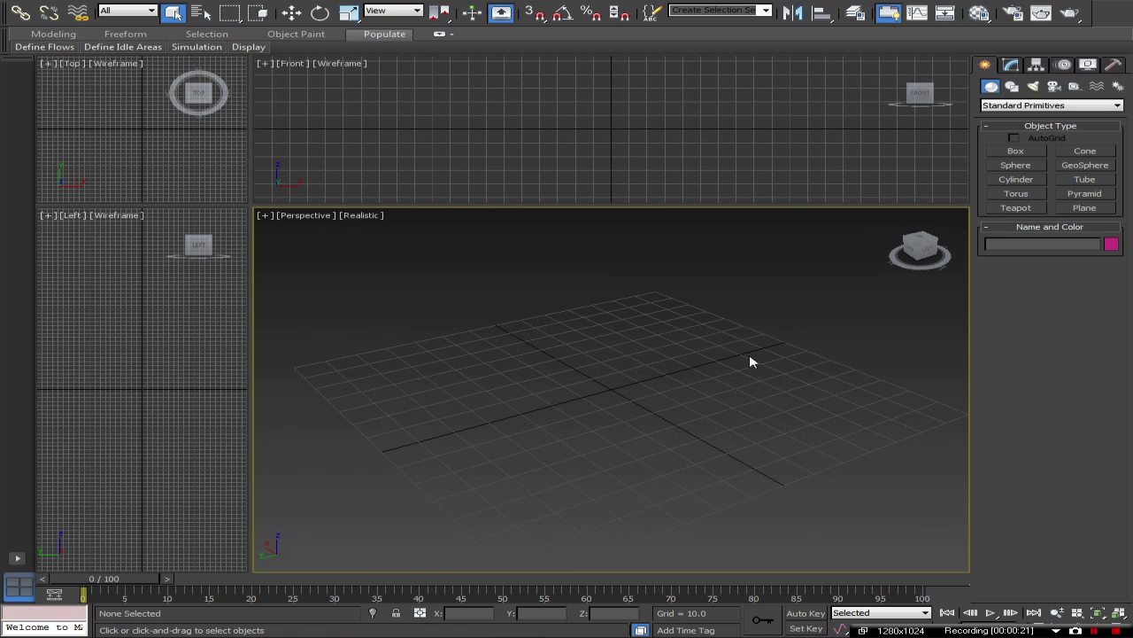
pyautogui.scroll(-4, 620, 376)
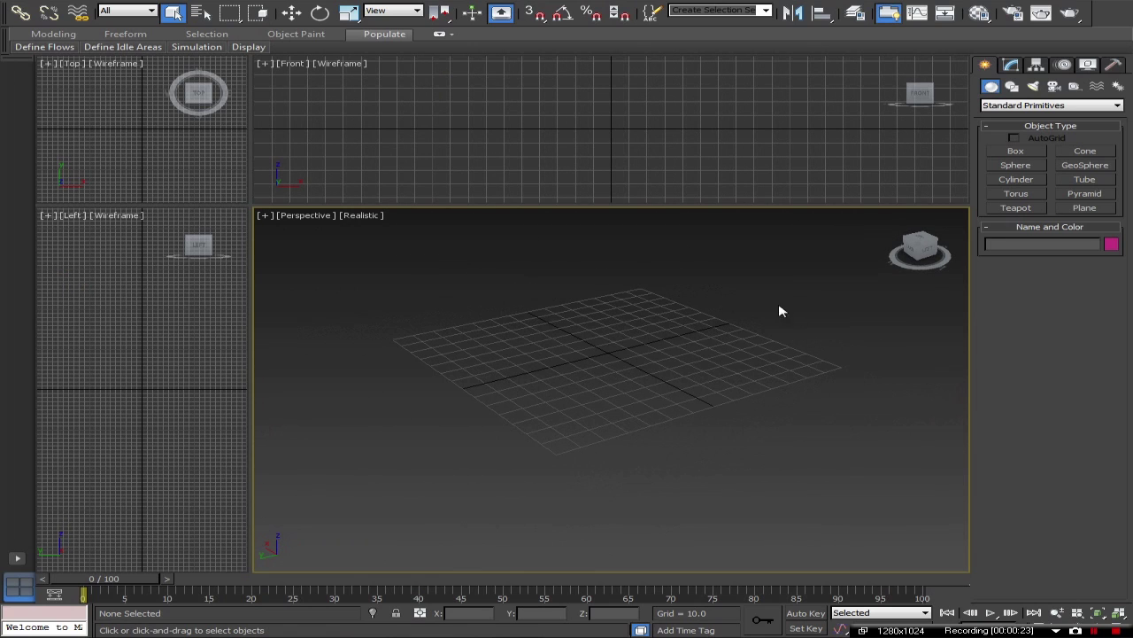
pyautogui.keyDown('alt'); pyautogui.moveTo(666, 305); pyautogui.dragTo(645, 345, button='middle'); pyautogui.keyUp('alt')
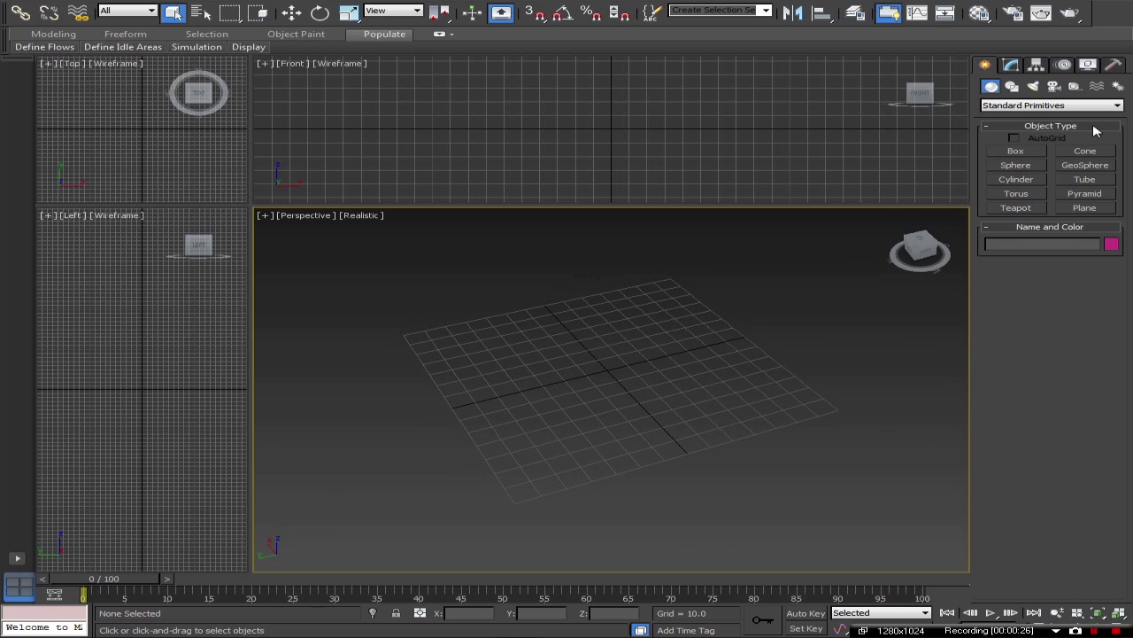
pyautogui.click(1067, 105)
# Choose the RealFlow category, start a MeshLoader, and browse for its BIN mesh sequence.
pyautogui.click(1019, 244)
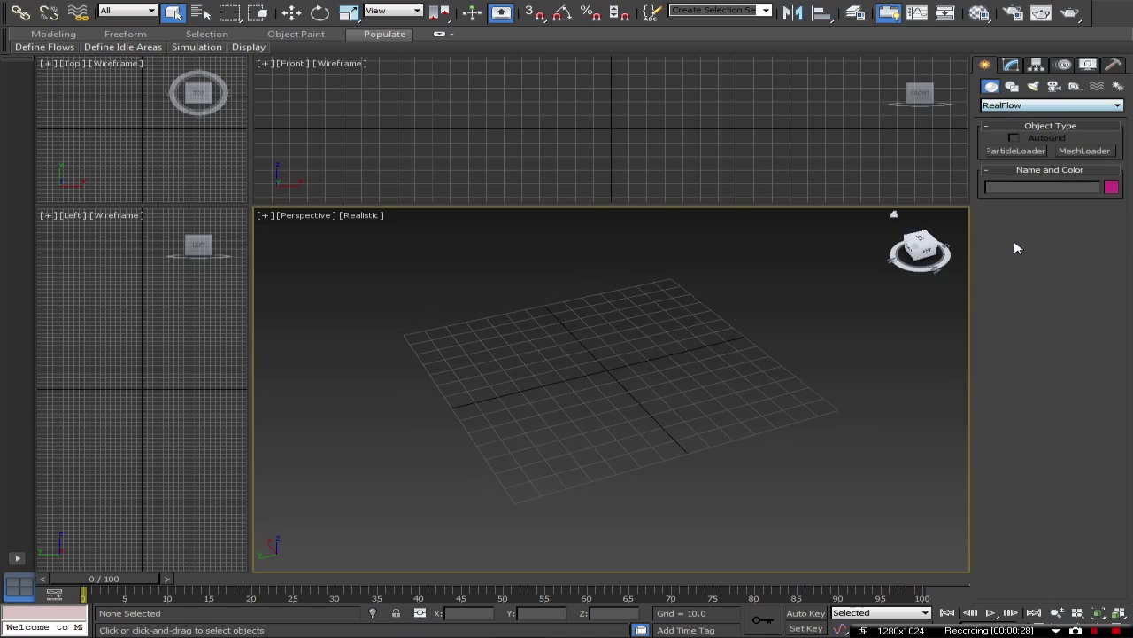
pyautogui.click(1014, 107)
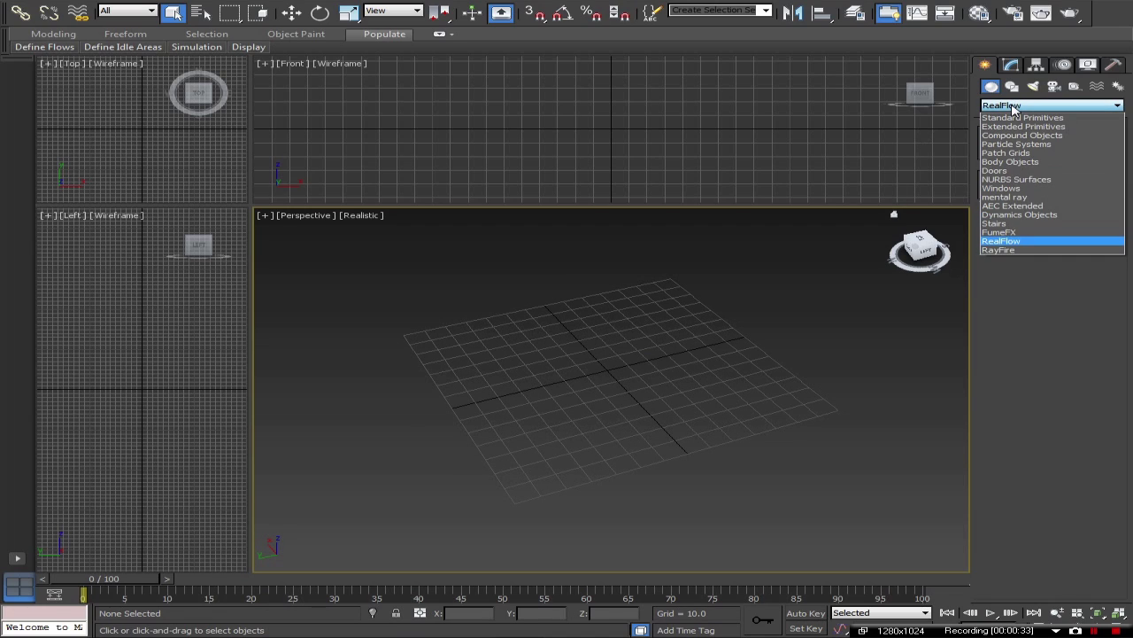
pyautogui.click(1024, 243)
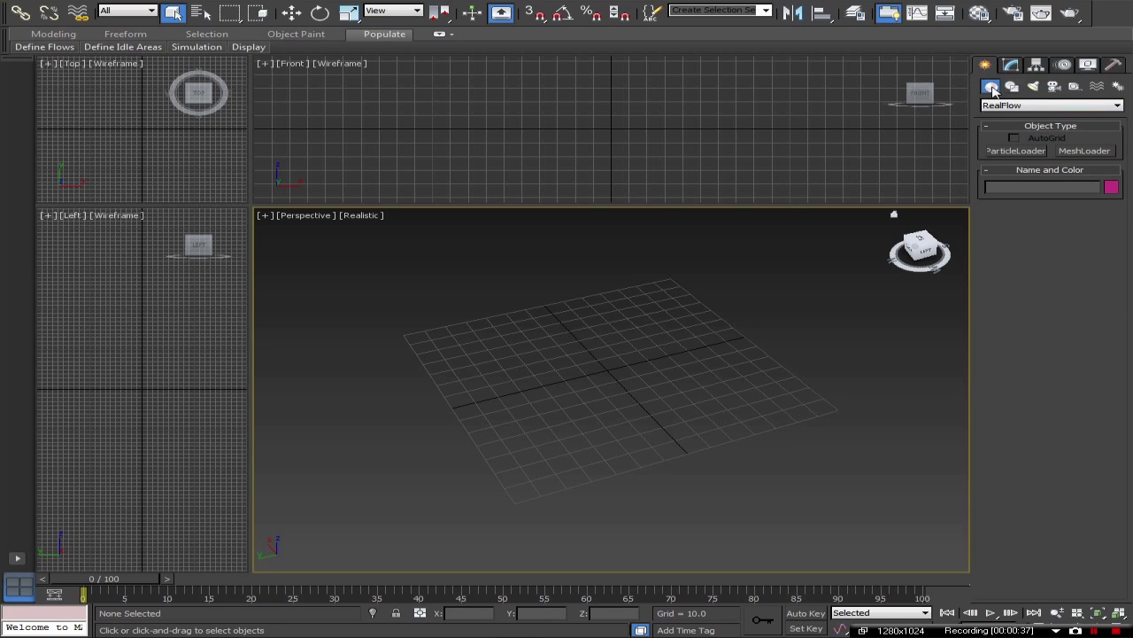
pyautogui.click(1087, 151)
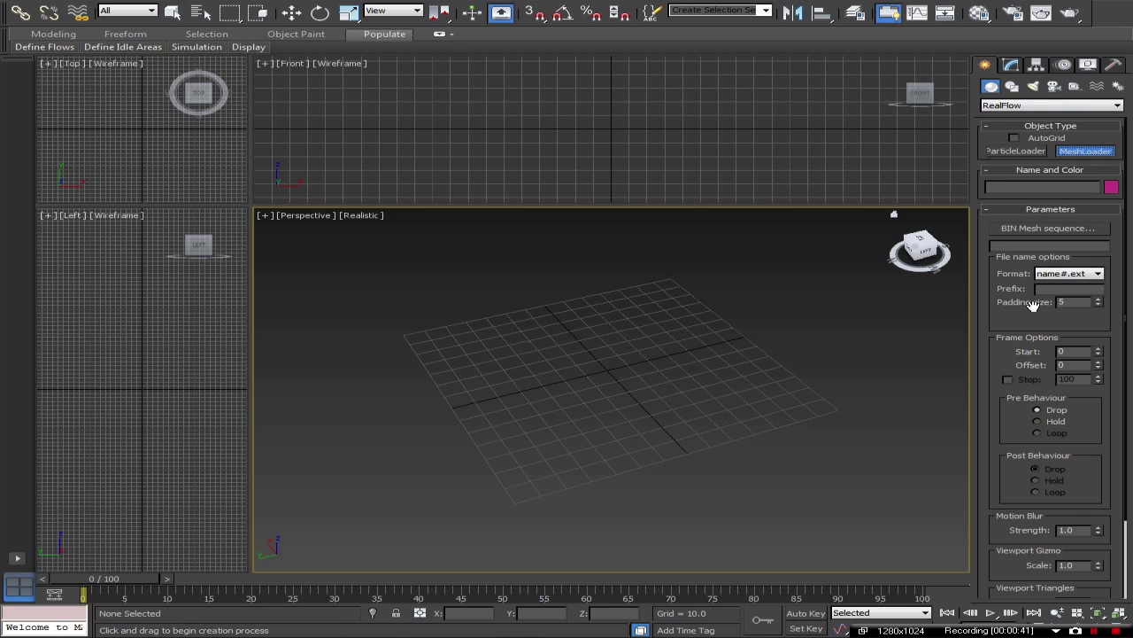
pyautogui.click(1049, 230)
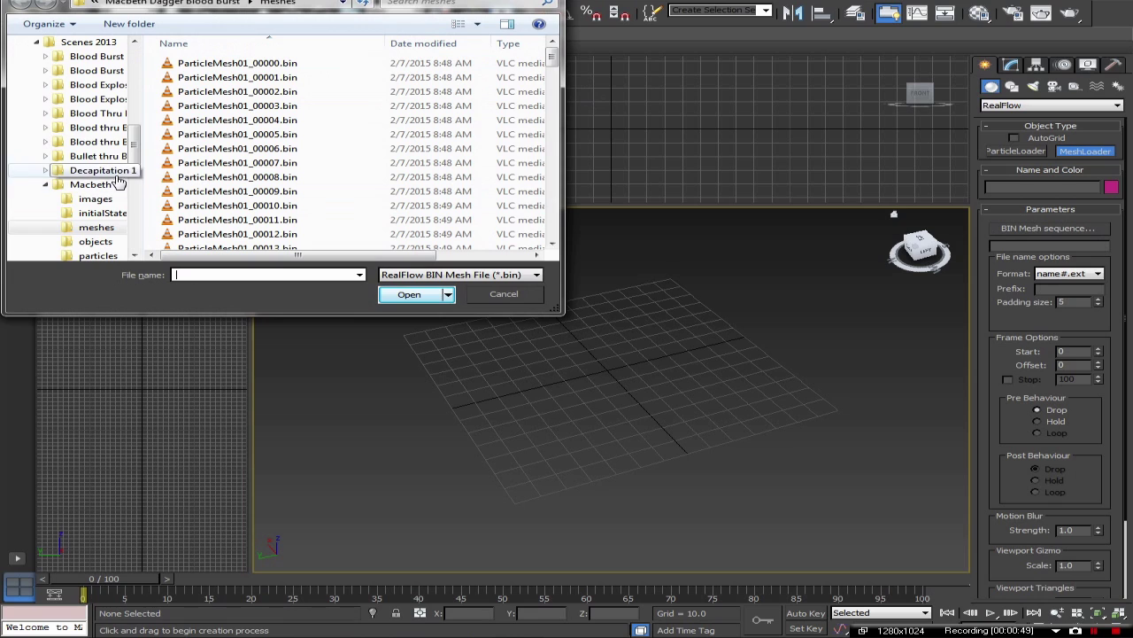
# Load ParticleMesh01_00000.bin from Blood Explosion 2 > meshes as the mesh sequence.
pyautogui.click(104, 99)
pyautogui.doubleClick(244, 107)
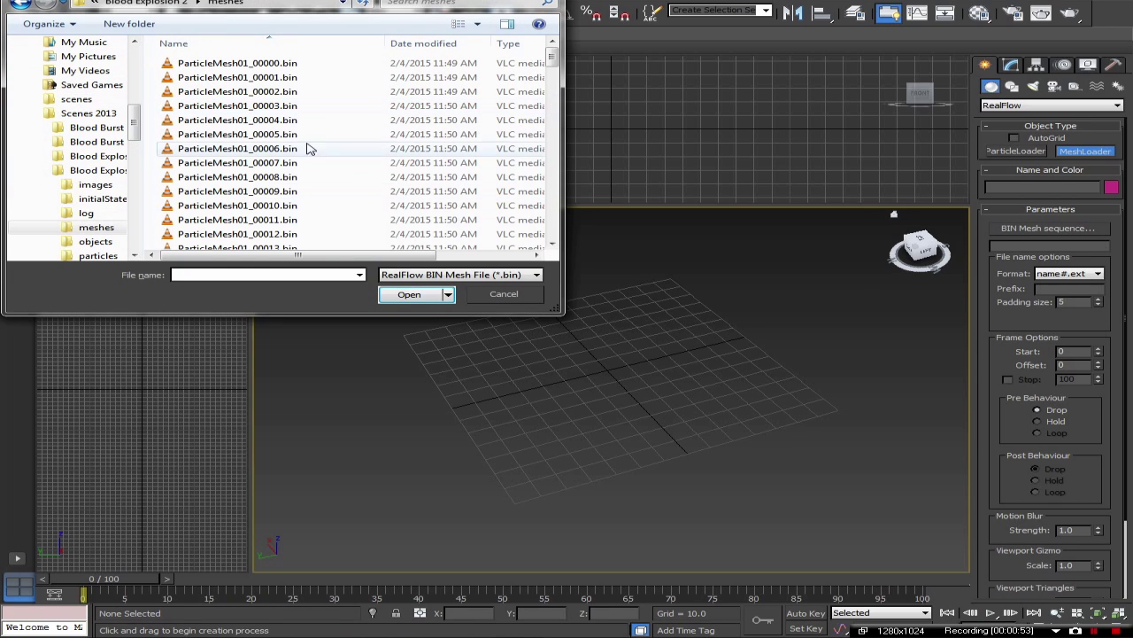
pyautogui.click(270, 65)
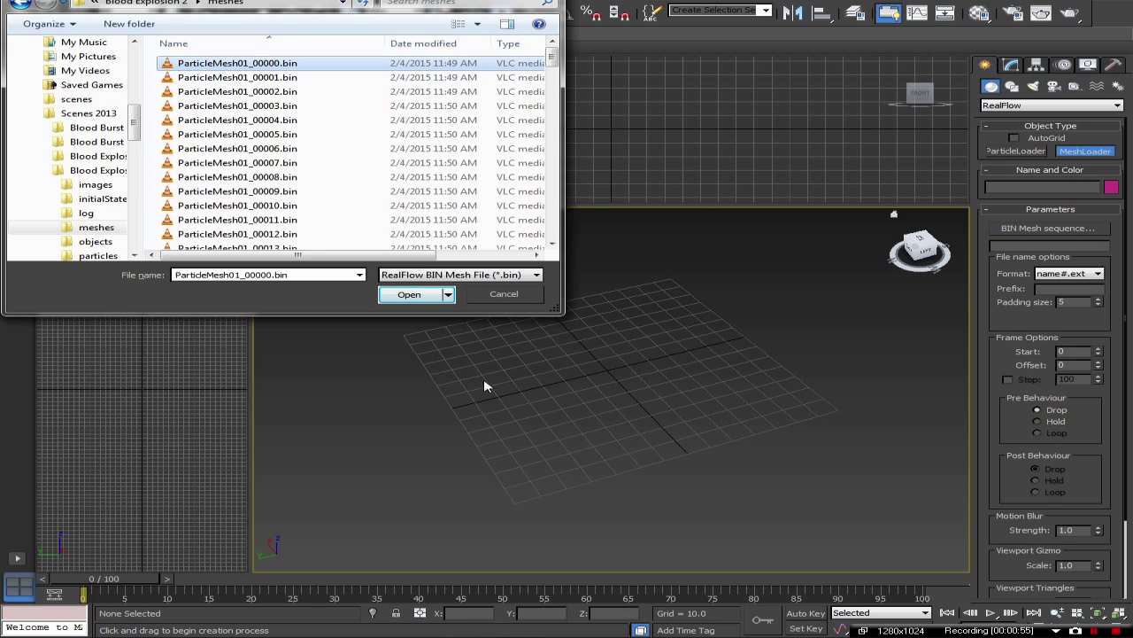
pyautogui.click(409, 297)
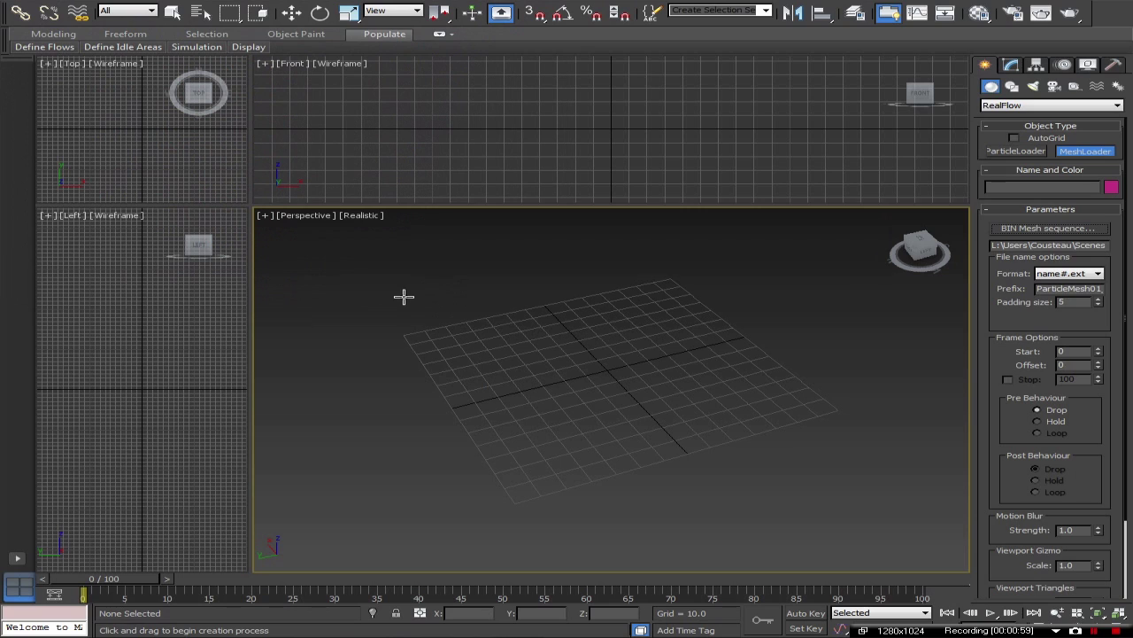
# Place the MeshLoader in the Perspective viewport and orbit around its RF icon.
pyautogui.click(607, 370)
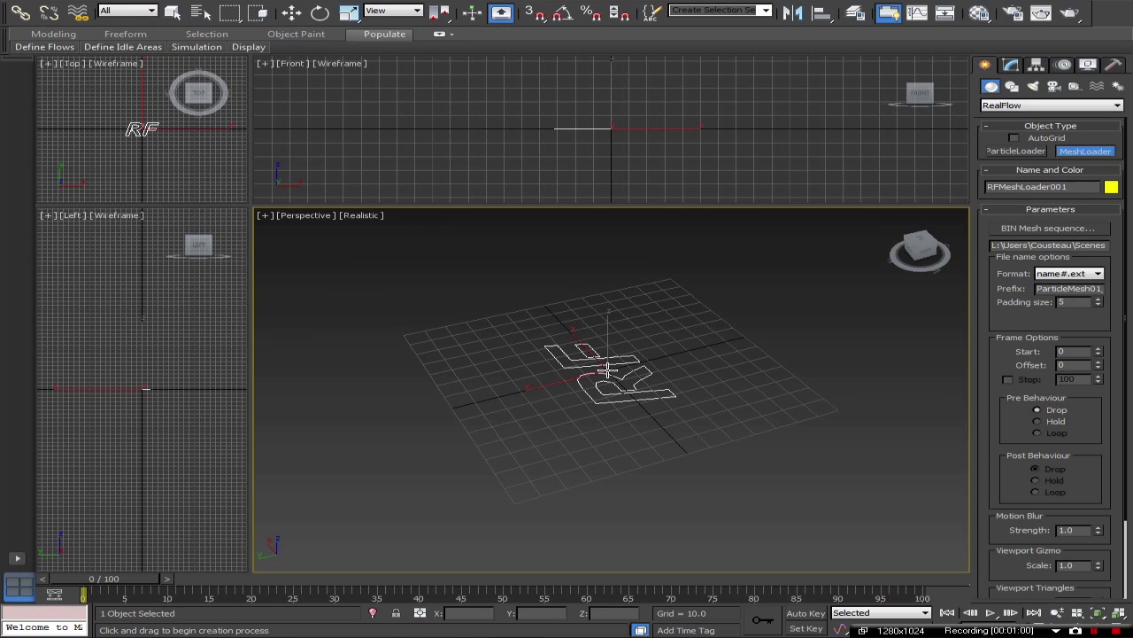
pyautogui.keyDown('alt'); pyautogui.moveTo(577, 455); pyautogui.dragTo(709, 430, button='middle'); pyautogui.keyUp('alt')
pyautogui.scroll(5, 619, 381)
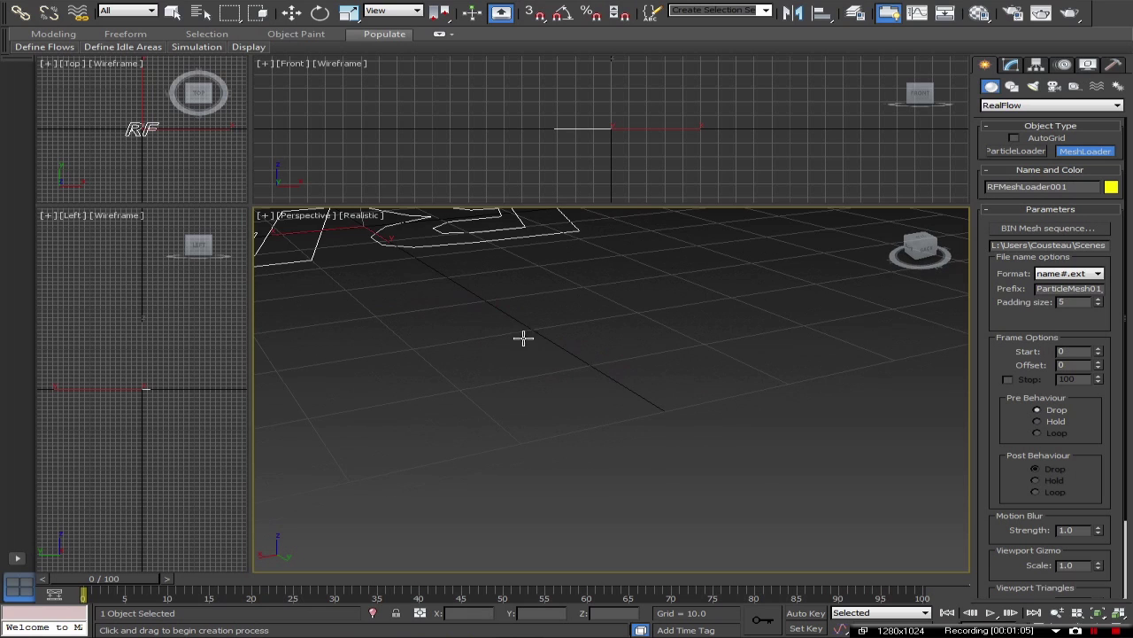
pyautogui.keyDown('alt'); pyautogui.moveTo(524, 337); pyautogui.dragTo(541, 413, button='middle'); pyautogui.keyUp('alt')
pyautogui.scroll(-4, 541, 413)
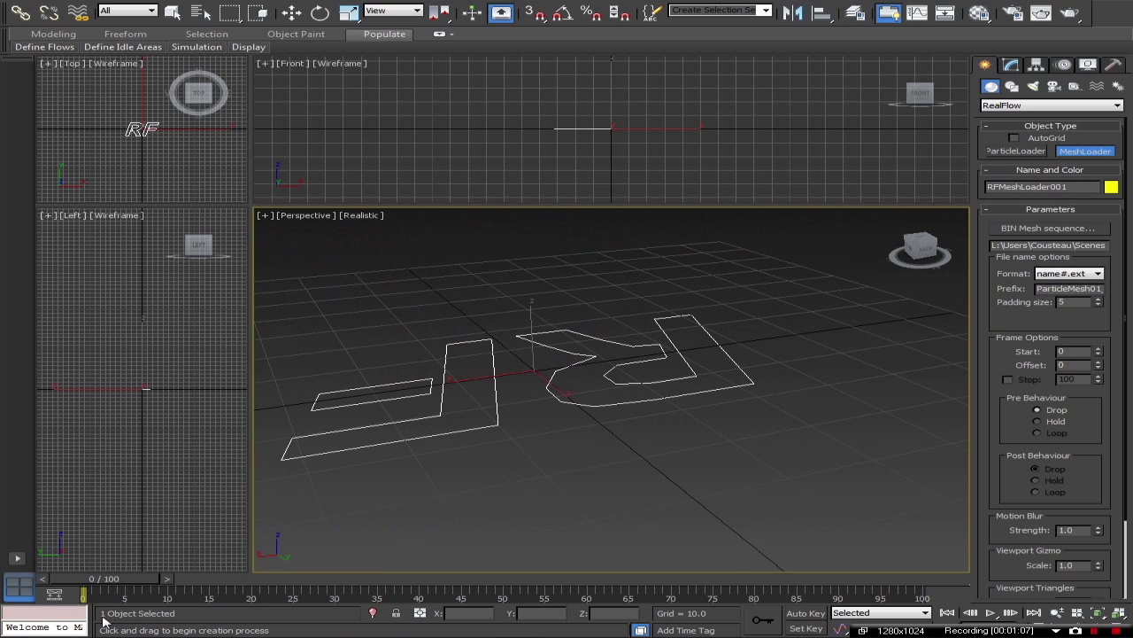
# Scrub the timeline to reveal the splash, scale the loader uniformly to about 1398, and set frame 25.
pyautogui.moveTo(147, 582); pyautogui.dragTo(236, 582)
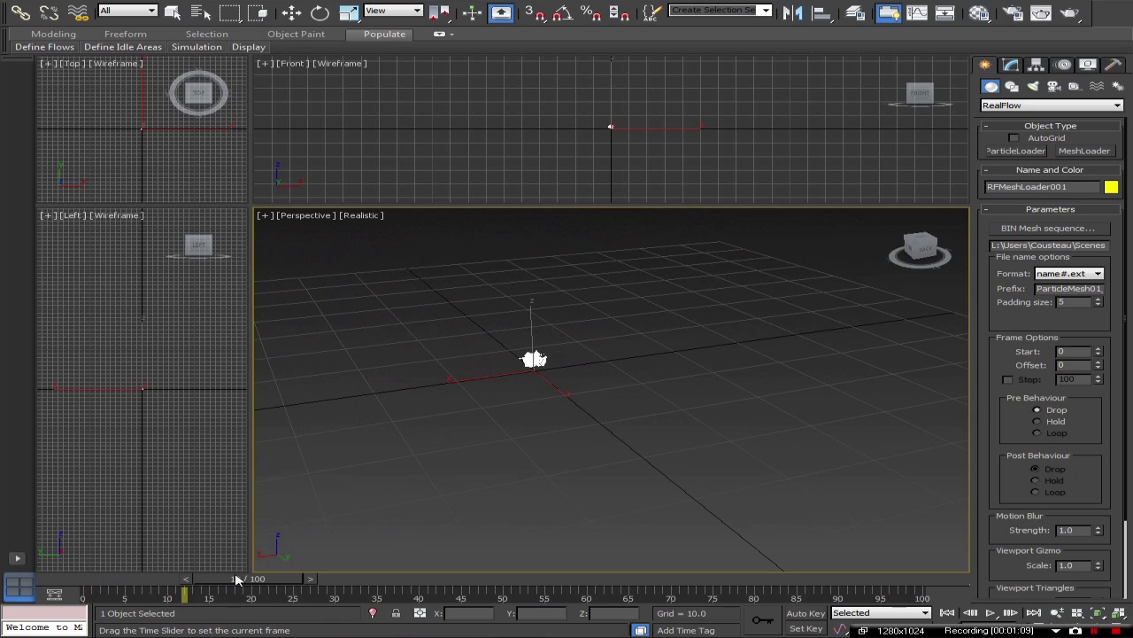
pyautogui.scroll(-6, 631, 372)
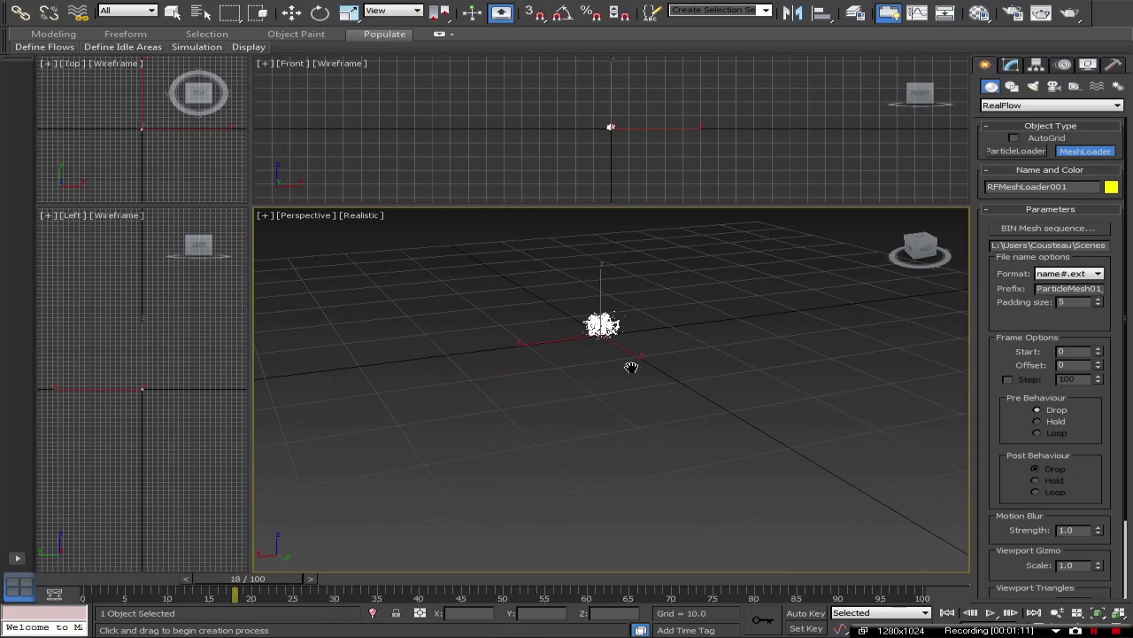
pyautogui.click(349, 12)
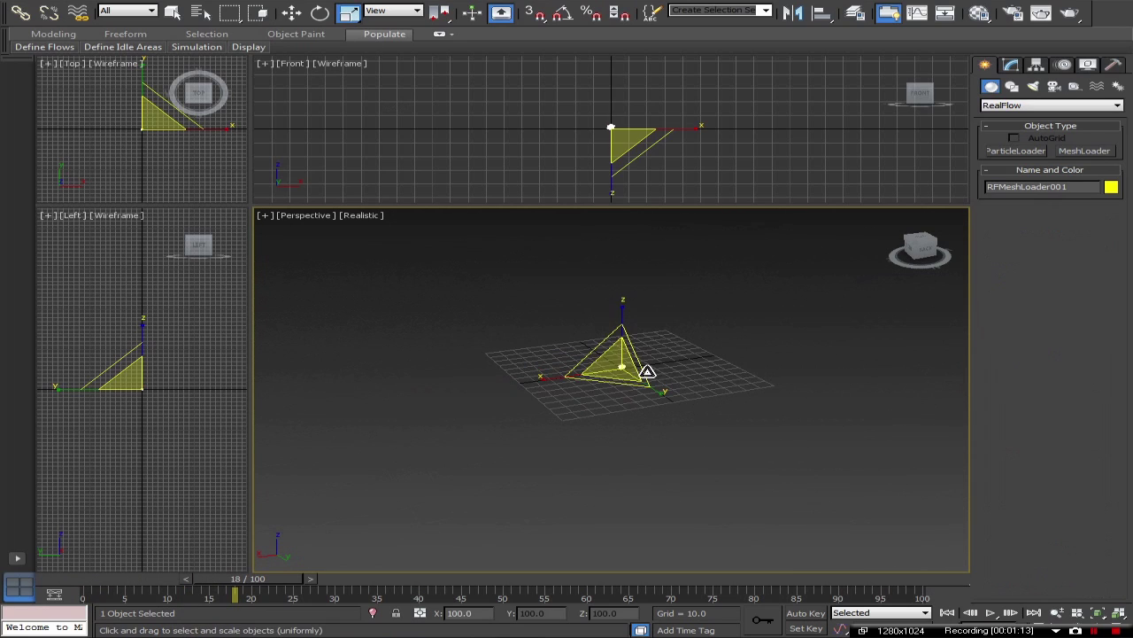
pyautogui.moveTo(616, 366); pyautogui.dragTo(893, 215)
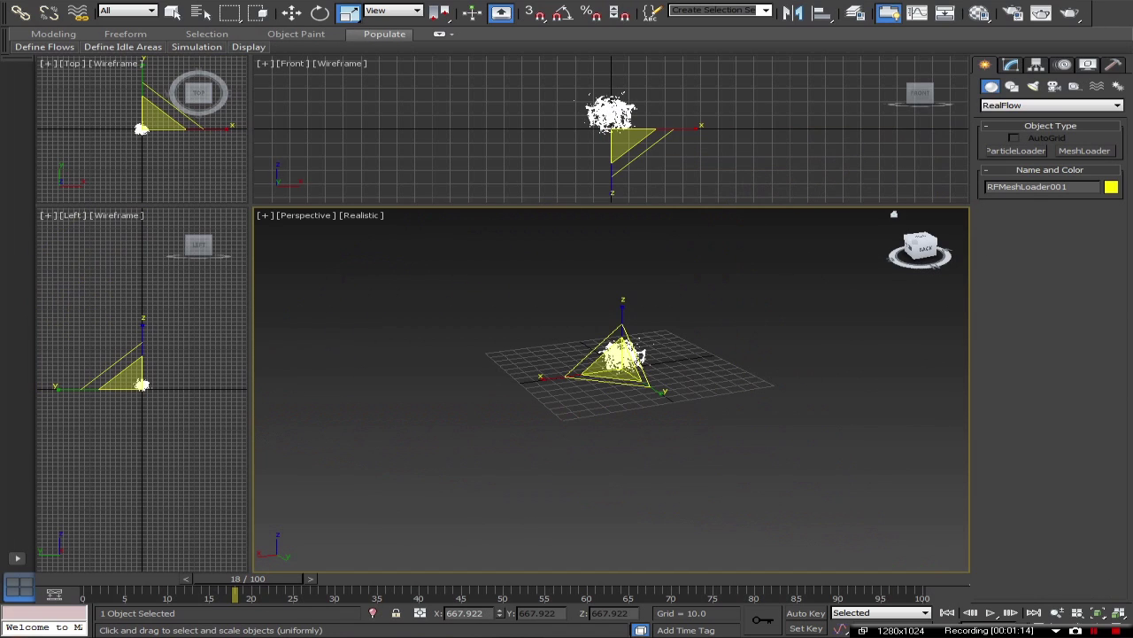
pyautogui.moveTo(620, 337); pyautogui.dragTo(695, 300)
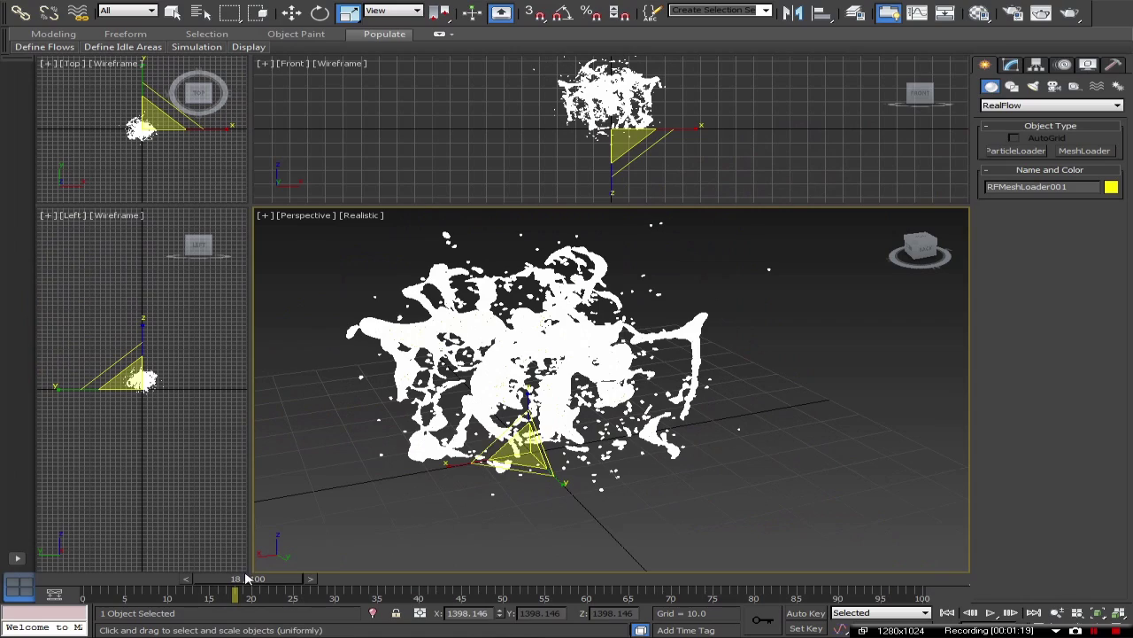
pyautogui.moveTo(250, 578); pyautogui.dragTo(316, 582)
pyautogui.click(865, 355)
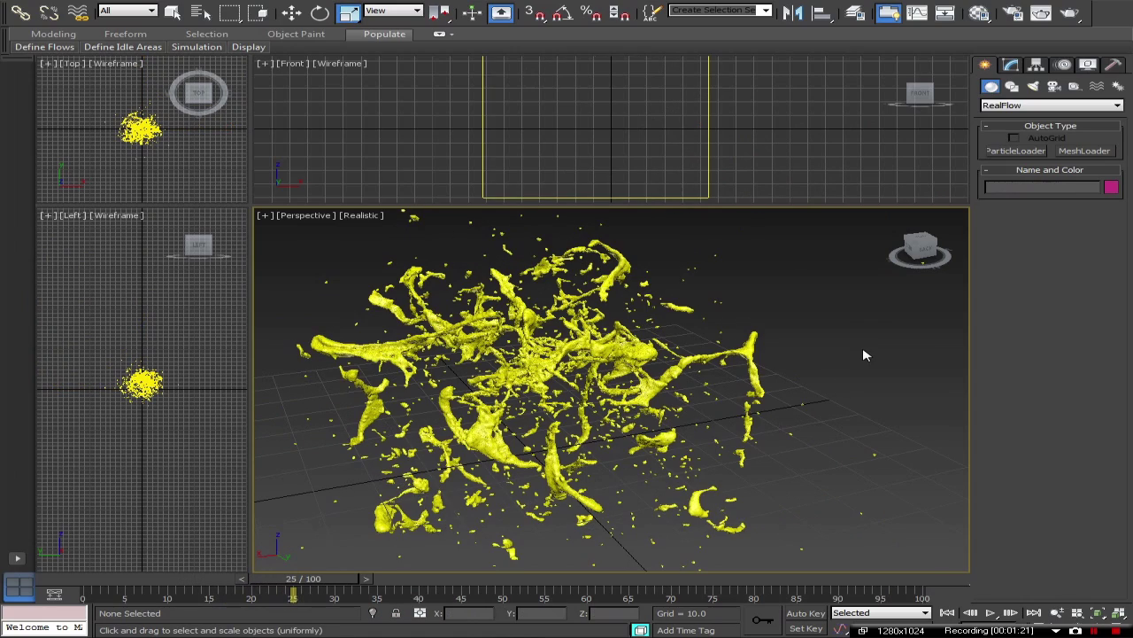
pyautogui.scroll(5, 573, 393)
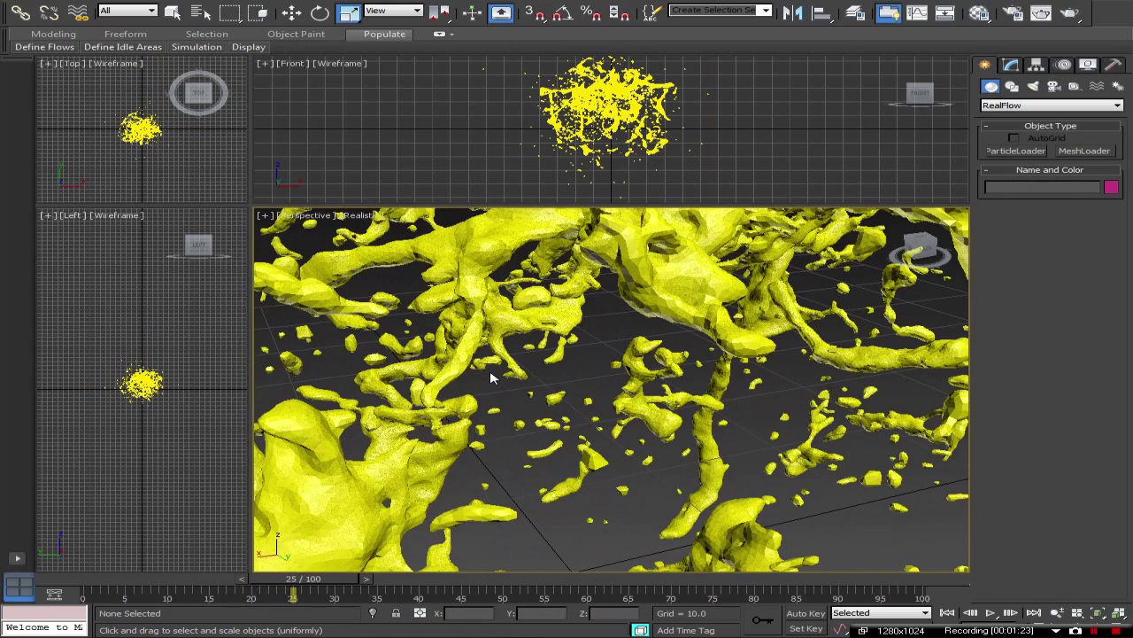
pyautogui.scroll(5, 649, 305)
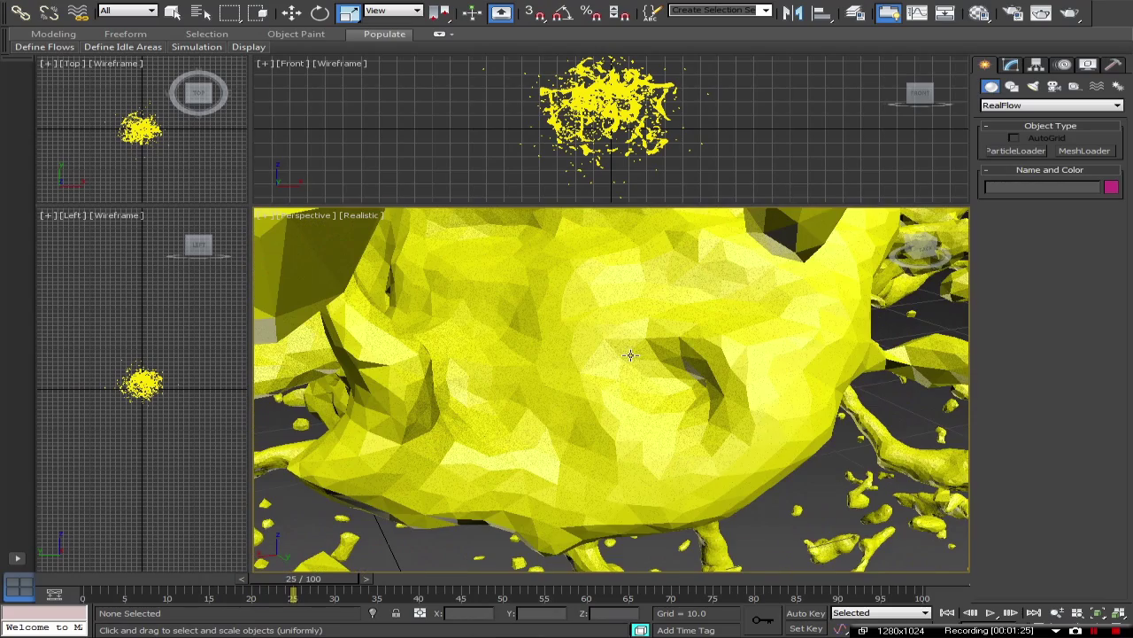
pyautogui.scroll(-10, 591, 354)
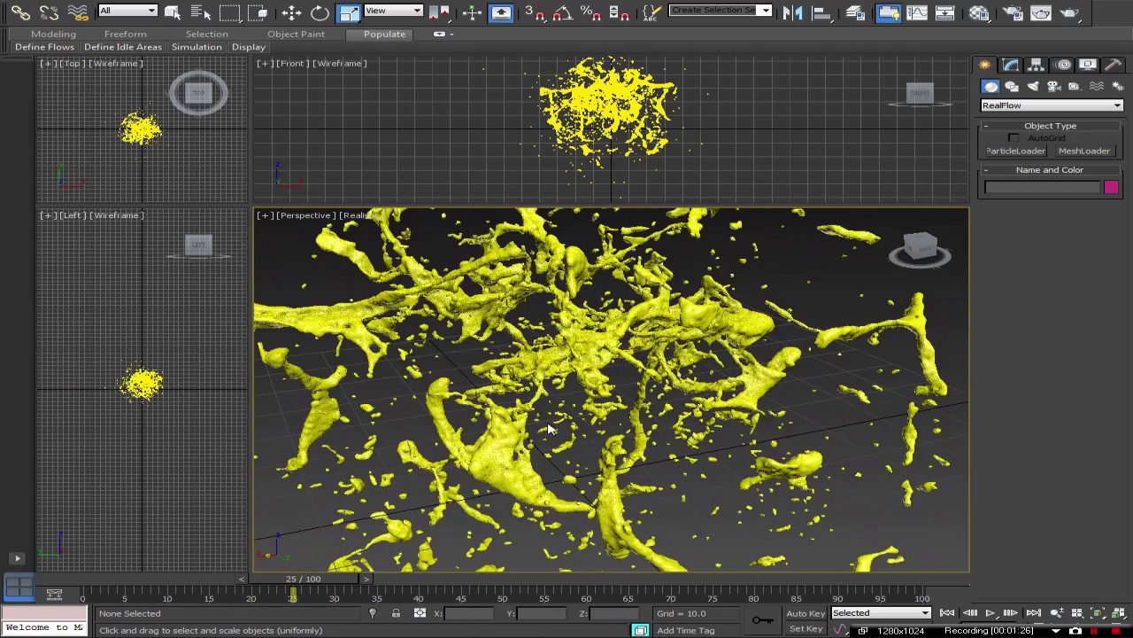
pyautogui.moveTo(591, 354)
pyautogui.keyDown('alt'); pyautogui.mouseDown(button='middle')
pyautogui.moveTo(814, 394)
pyautogui.moveTo(591, 379)
pyautogui.moveTo(604, 365)
pyautogui.mouseUp(button='middle'); pyautogui.keyUp('alt')
pyautogui.scroll(-8, 620, 381)
pyautogui.scroll(3, 605, 365)
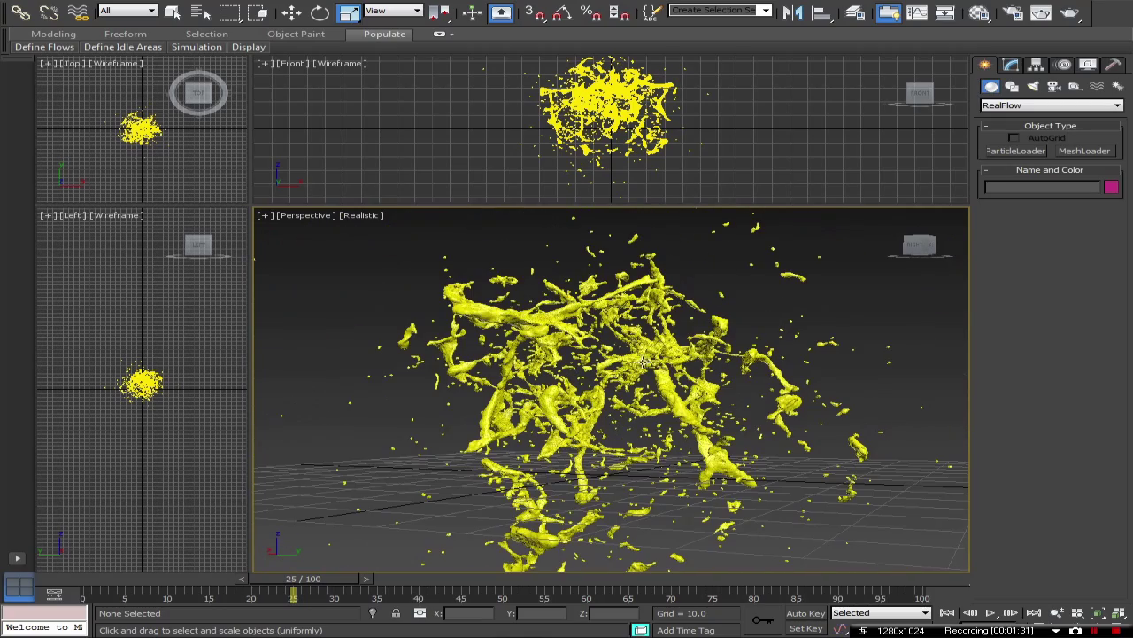
pyautogui.click(672, 397)
pyautogui.keyDown('alt'); pyautogui.moveTo(775, 384); pyautogui.dragTo(731, 418, button='middle'); pyautogui.keyUp('alt')
pyautogui.keyDown('alt'); pyautogui.moveTo(432, 492); pyautogui.dragTo(549, 431, button='middle'); pyautogui.keyUp('alt')
pyautogui.scroll(-3, 549, 431)
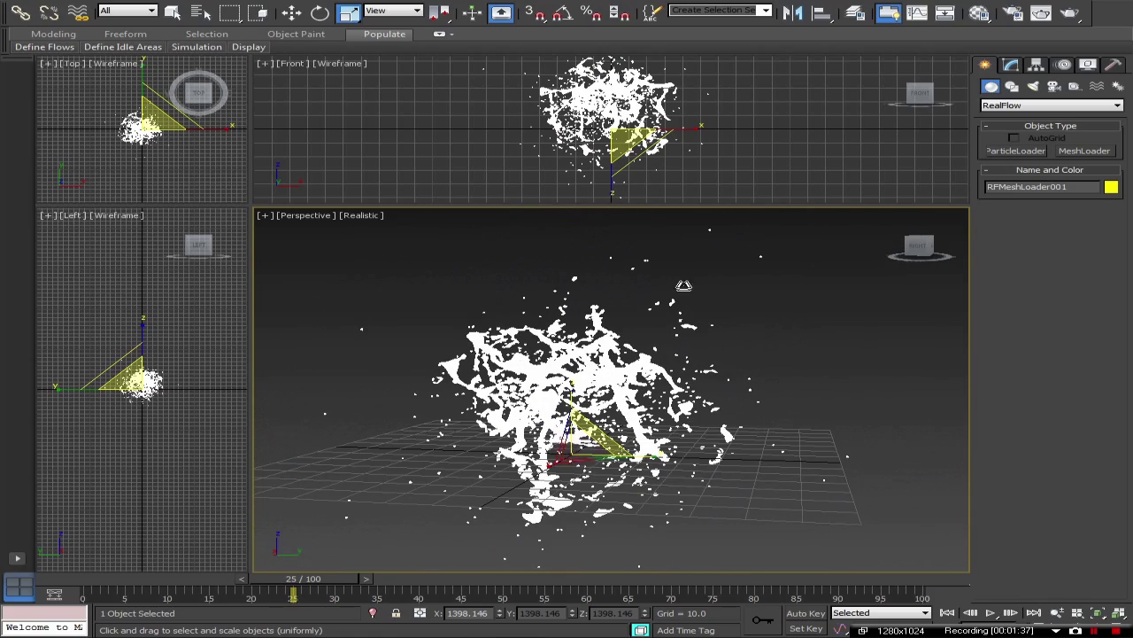
pyautogui.click(794, 335)
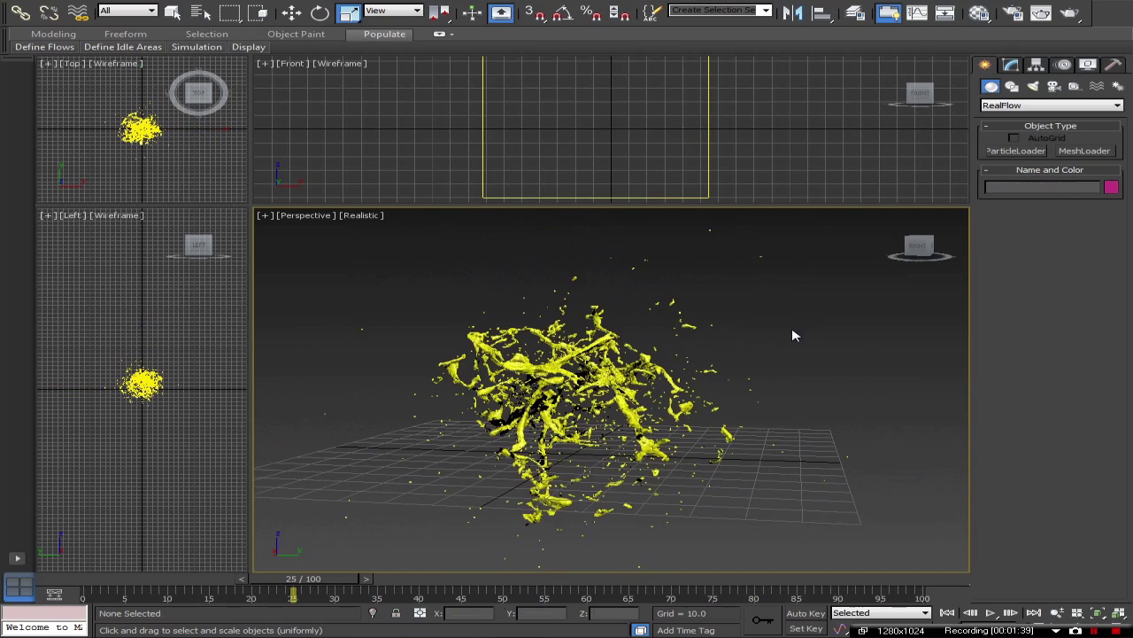
pyautogui.scroll(2, 669, 352)
pyautogui.keyDown('alt'); pyautogui.moveTo(443, 395); pyautogui.dragTo(492, 374, button='middle'); pyautogui.keyUp('alt')
pyautogui.click(518, 365)
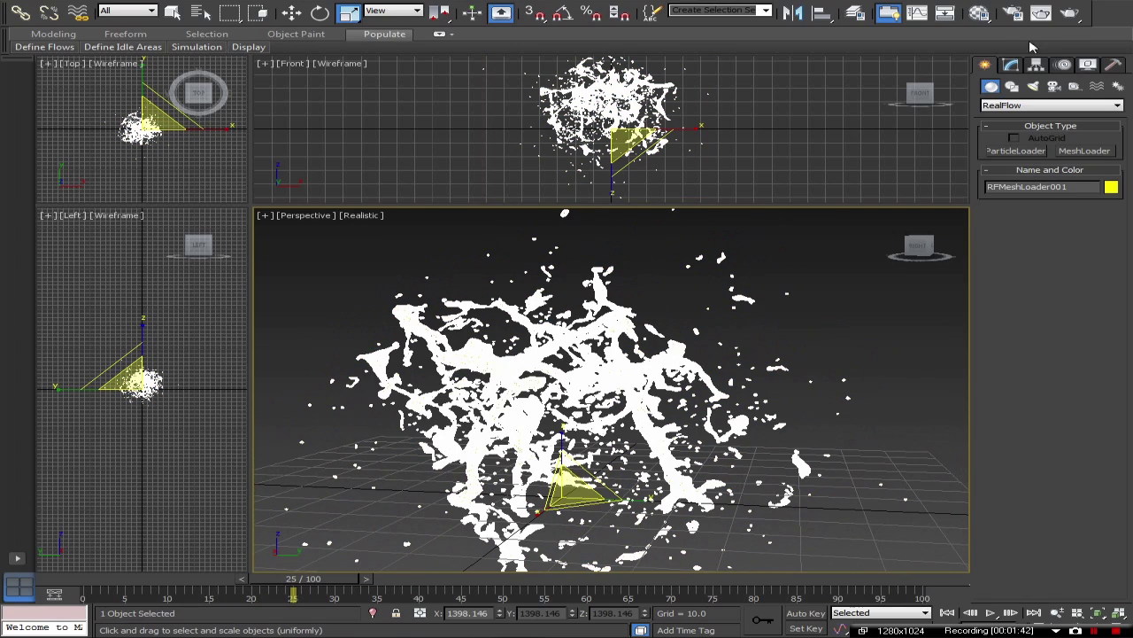
# In the Material Editor, set the diffuse colour to fully saturated dark red with Value 36.
pyautogui.click(980, 13)
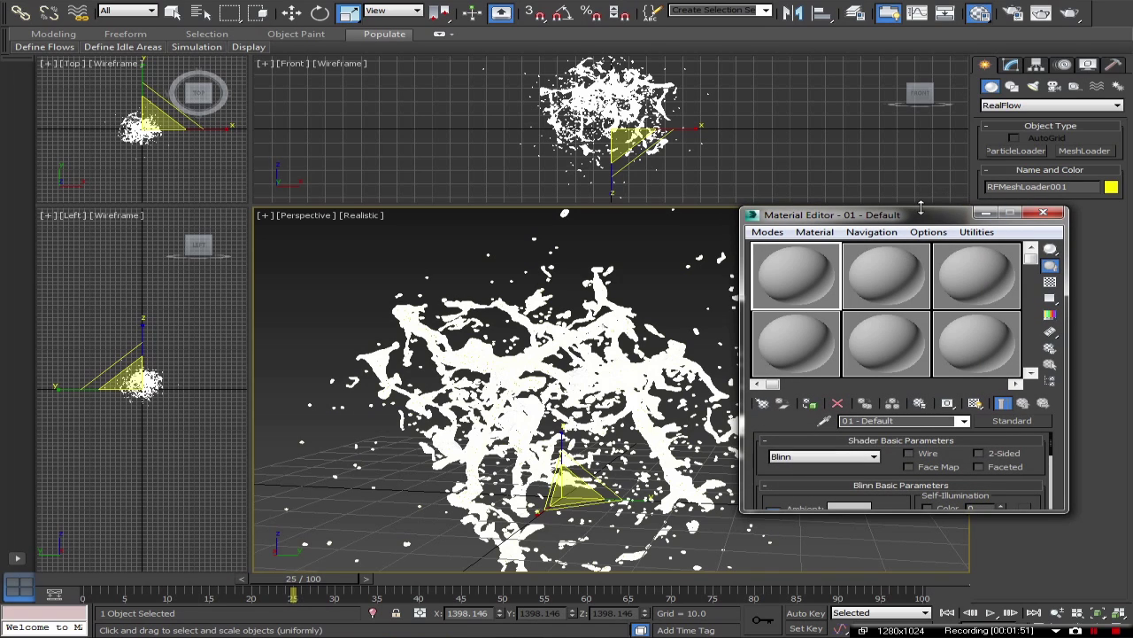
pyautogui.moveTo(921, 208); pyautogui.dragTo(454, 28)
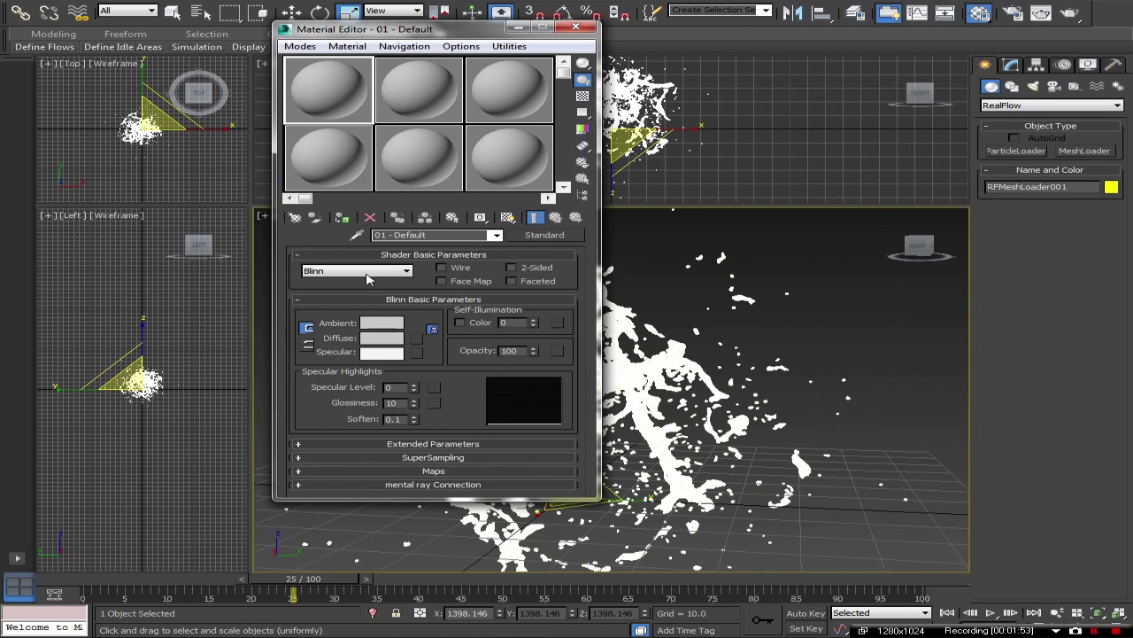
pyautogui.click(381, 338)
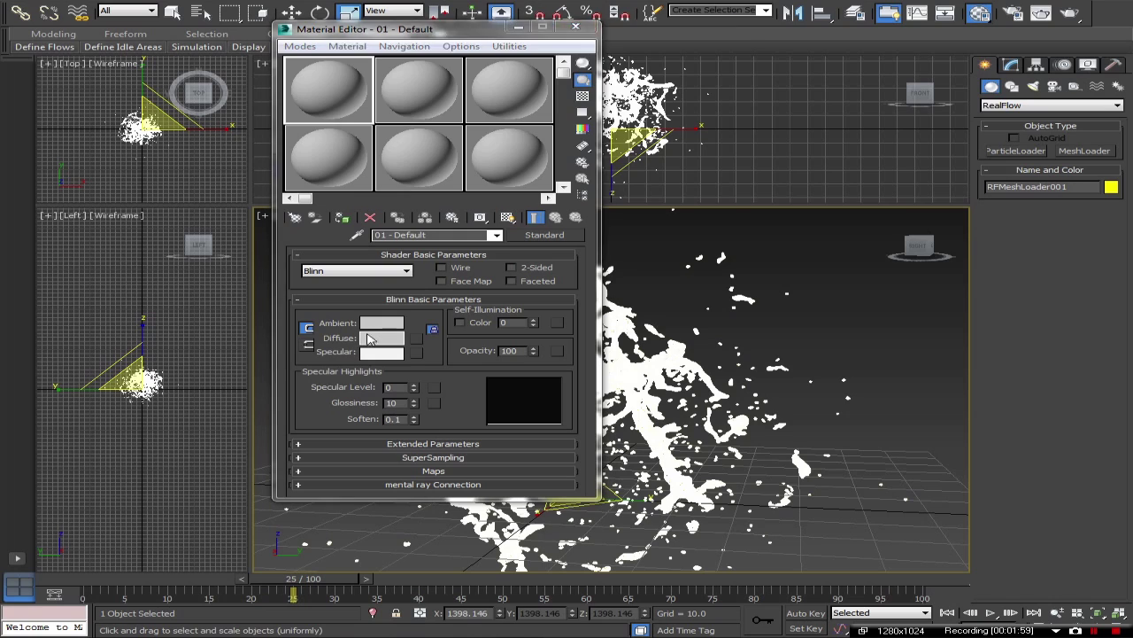
pyautogui.click(641, 110)
pyautogui.moveTo(643, 110); pyautogui.dragTo(683, 110)
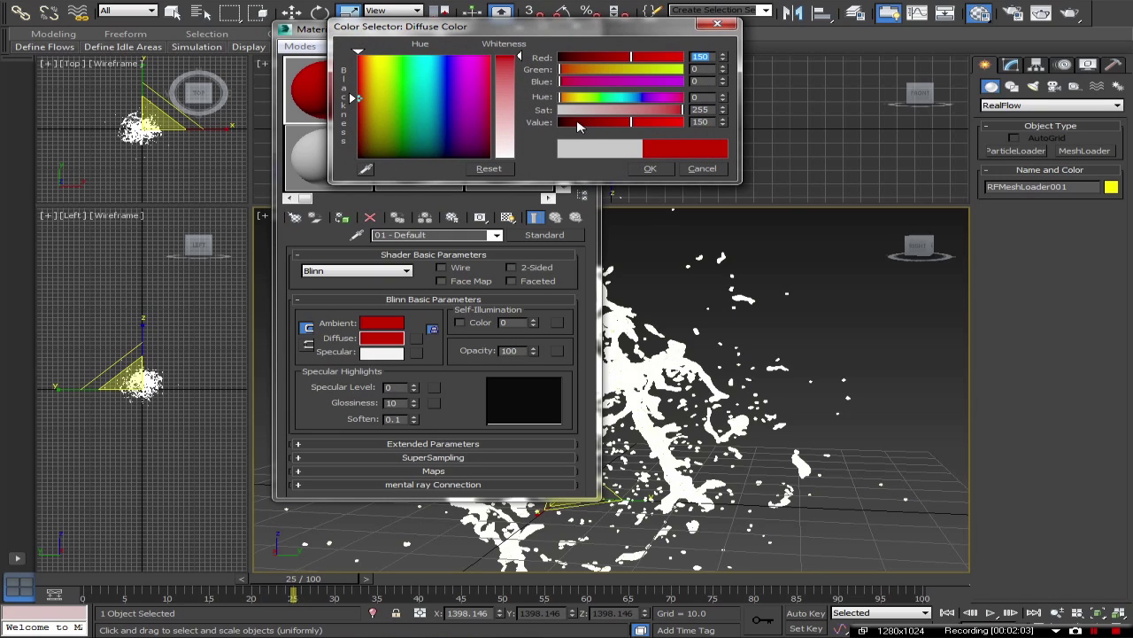
pyautogui.click(578, 123)
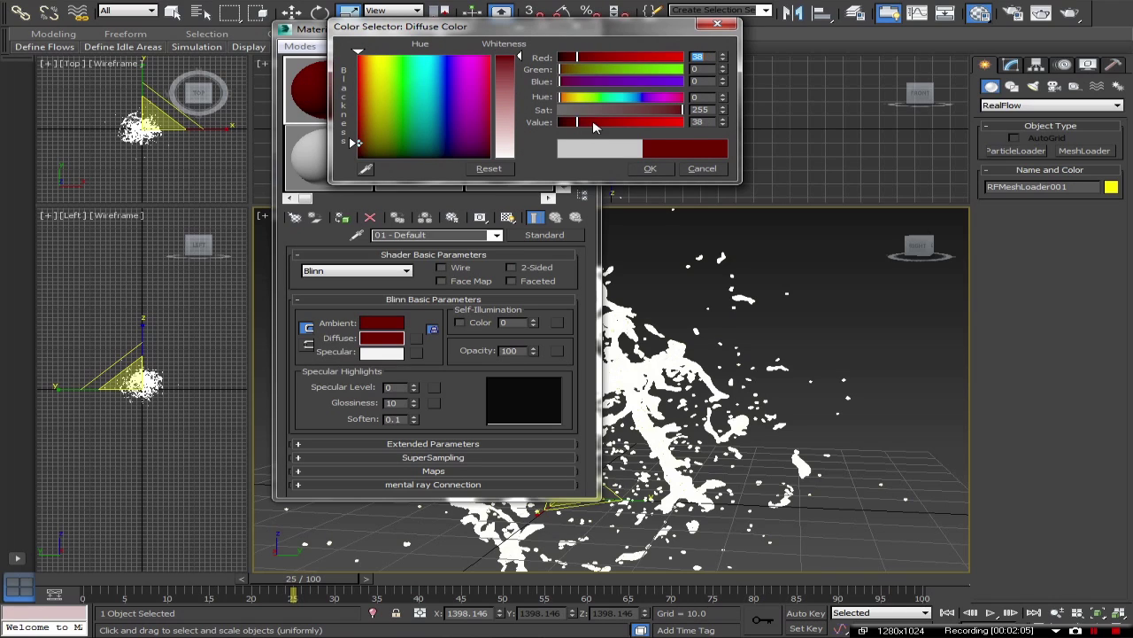
pyautogui.click(636, 122)
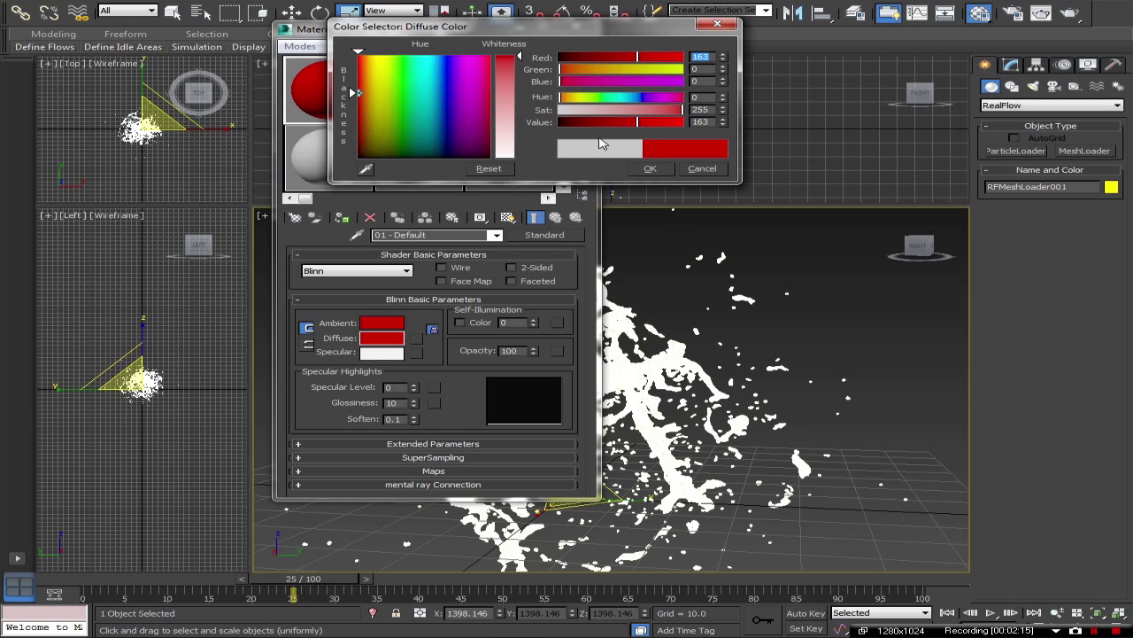
pyautogui.click(568, 122)
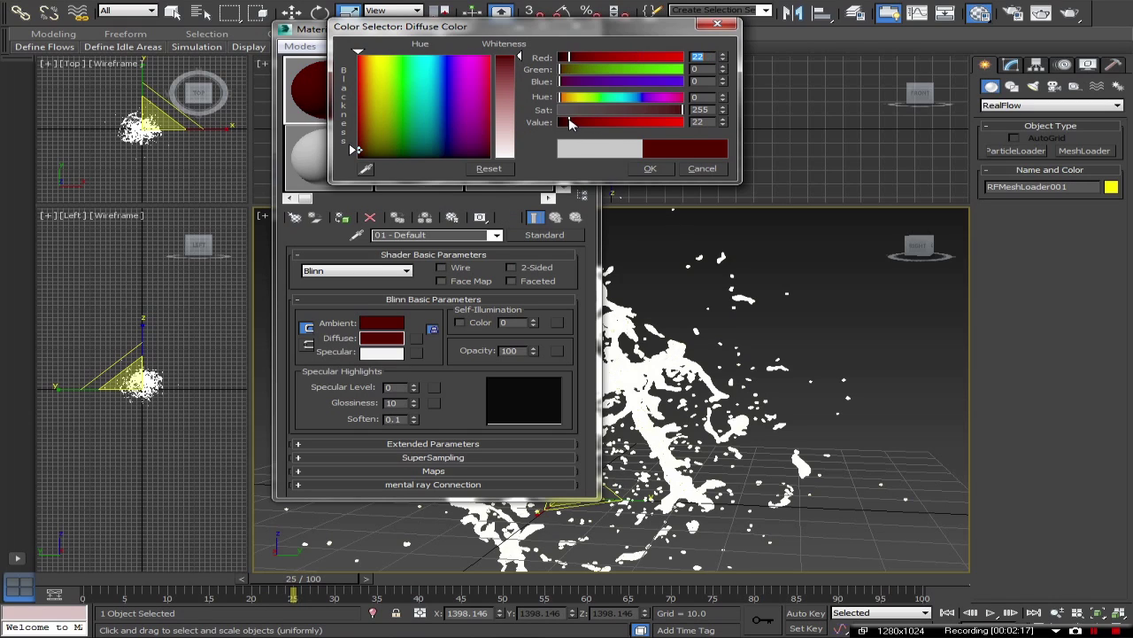
pyautogui.click(576, 124)
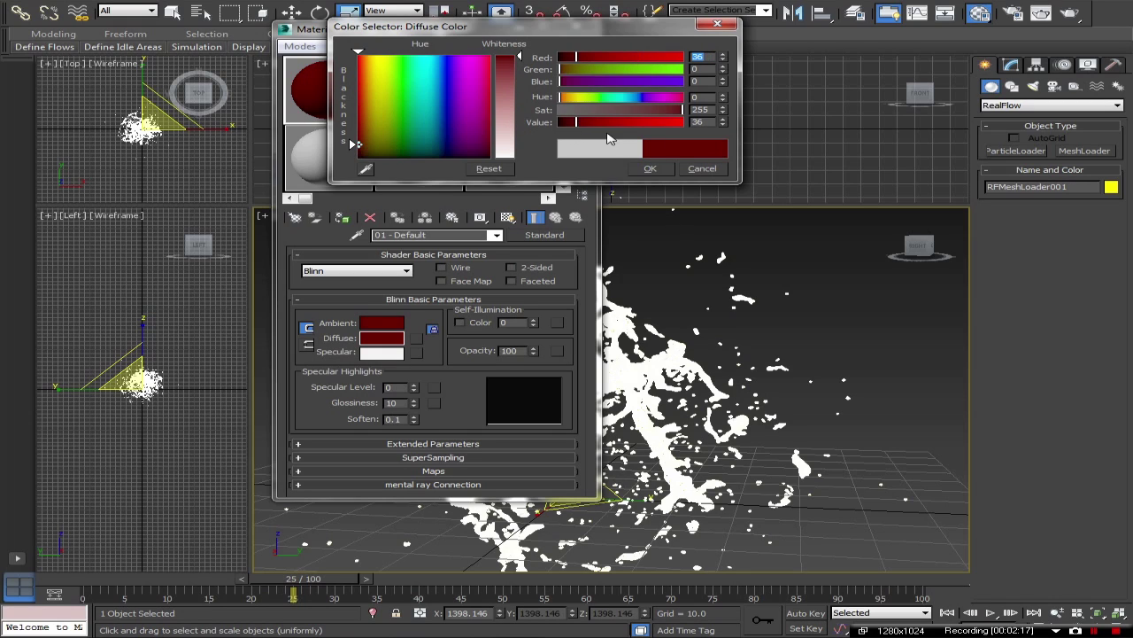
pyautogui.click(659, 171)
# Set the material's specular colour to pure white.
pyautogui.click(382, 351)
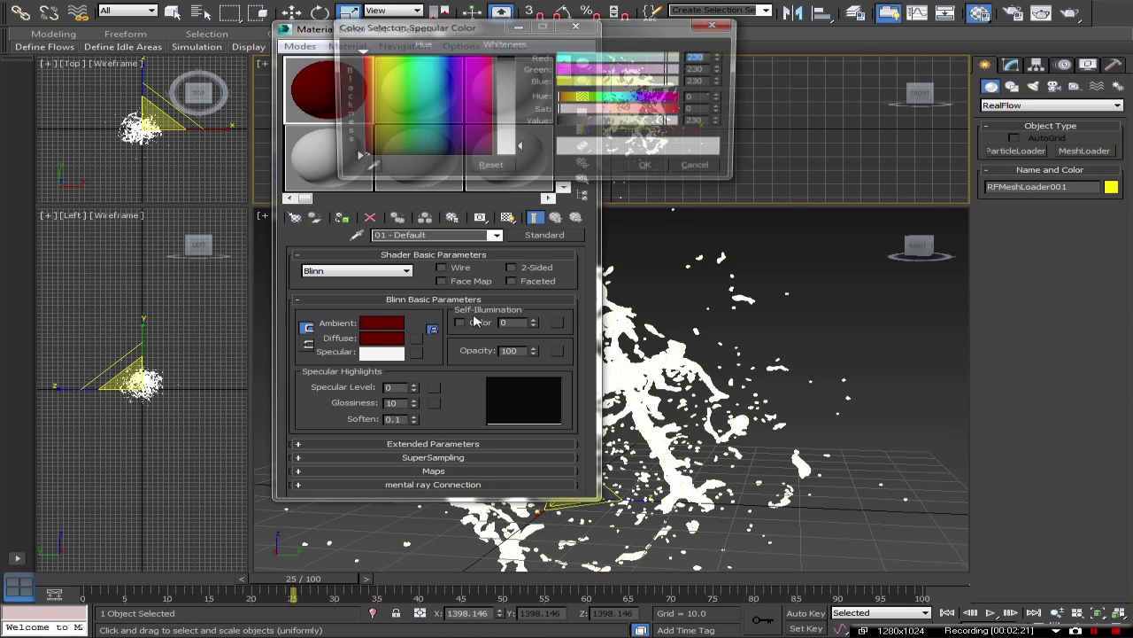
pyautogui.moveTo(520, 152); pyautogui.dragTo(520, 160)
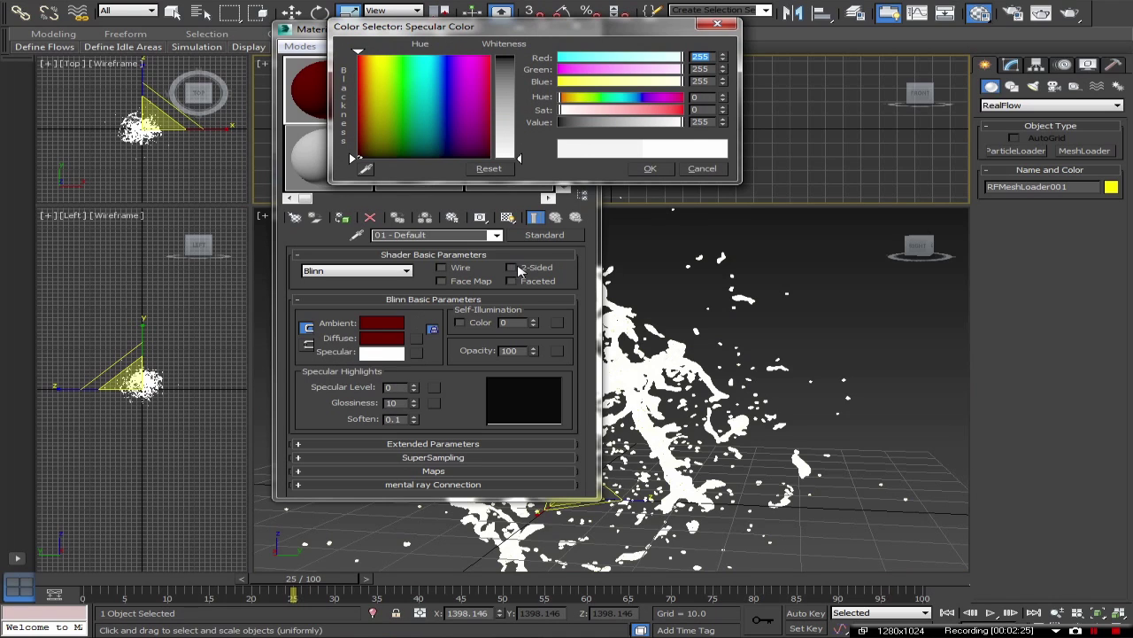
pyautogui.click(647, 169)
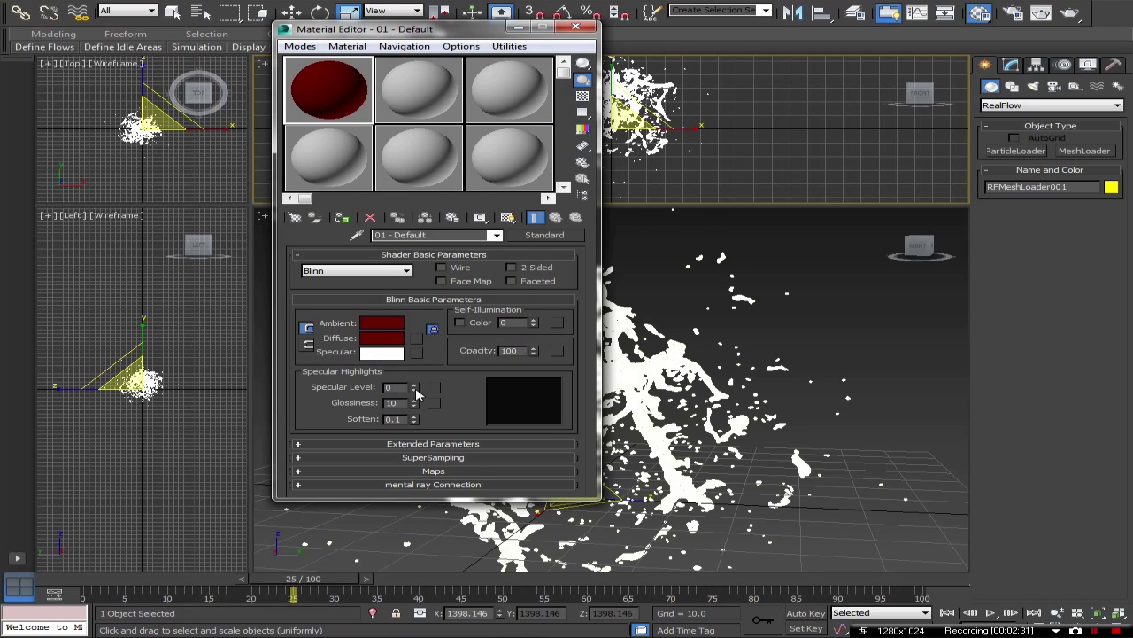
# Raise Specular Level to 504 and Glossiness to 100 for a tight highlight.
pyautogui.moveTo(414, 389); pyautogui.dragTo(430, 46)
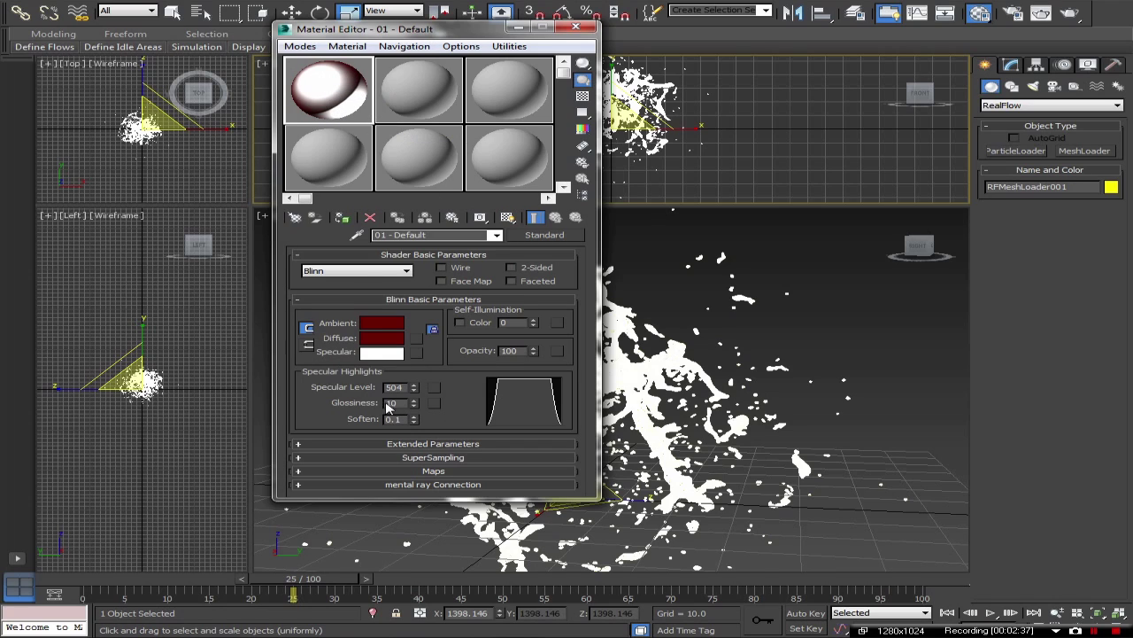
pyautogui.moveTo(414, 407); pyautogui.dragTo(425, 219)
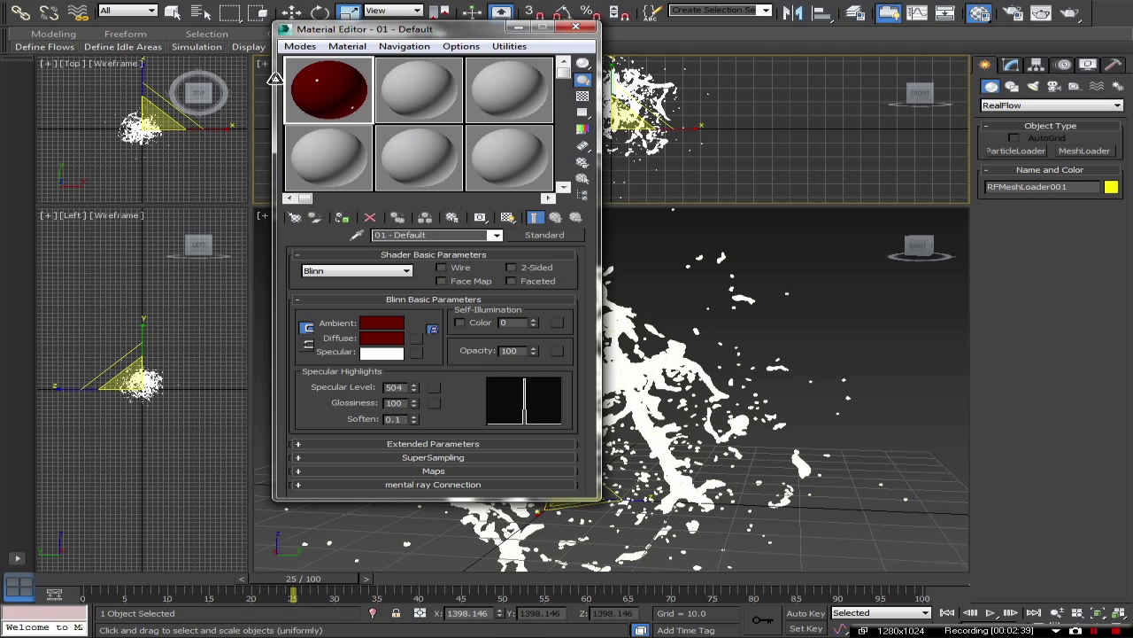
pyautogui.moveTo(428, 33); pyautogui.dragTo(213, 78)
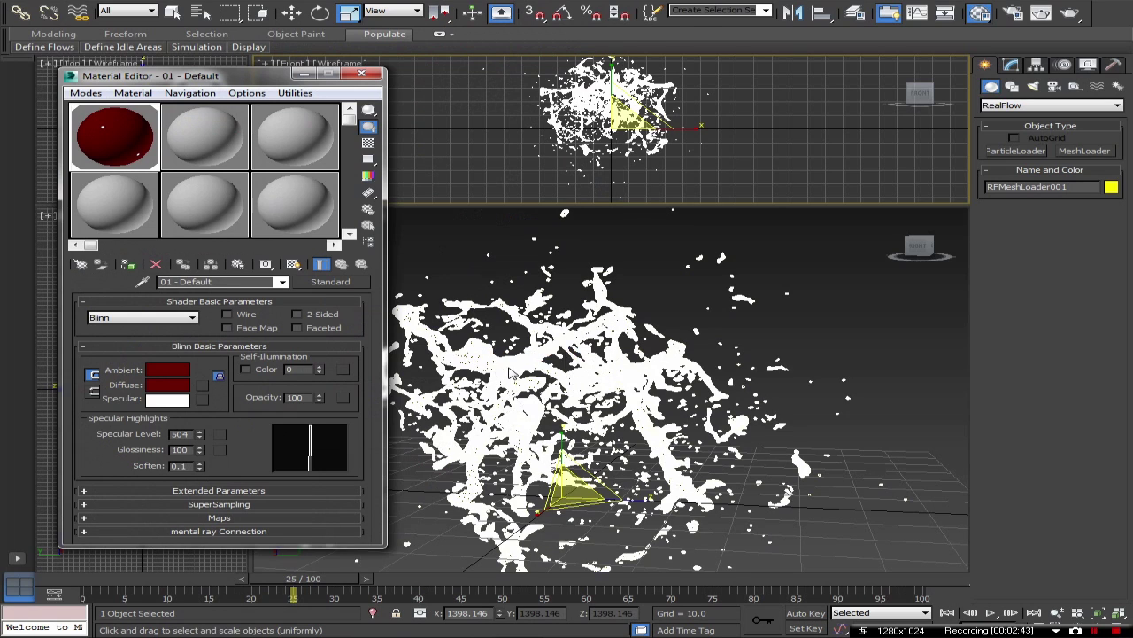
pyautogui.click(836, 319)
# Orbit and zoom around the red splash to inspect its material, then close the Material Editor.
pyautogui.keyDown('alt'); pyautogui.moveTo(491, 418); pyautogui.dragTo(668, 427, button='middle'); pyautogui.keyUp('alt')
pyautogui.scroll(3, 772, 404)
pyautogui.scroll(6, 539, 423)
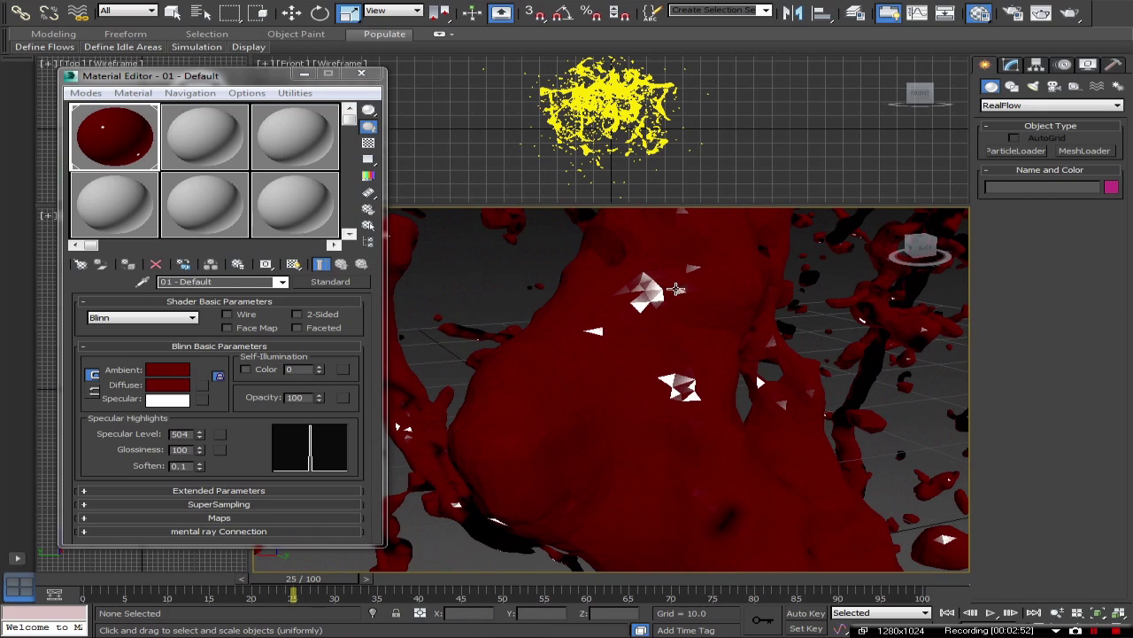
pyautogui.scroll(-8, 505, 413)
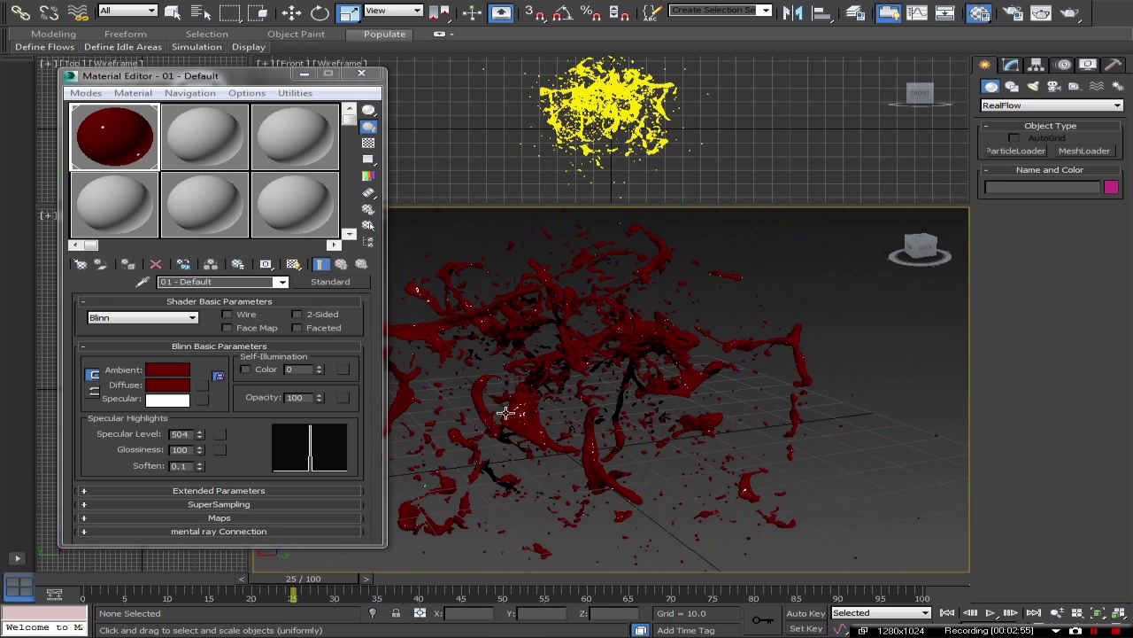
pyautogui.scroll(6, 505, 412)
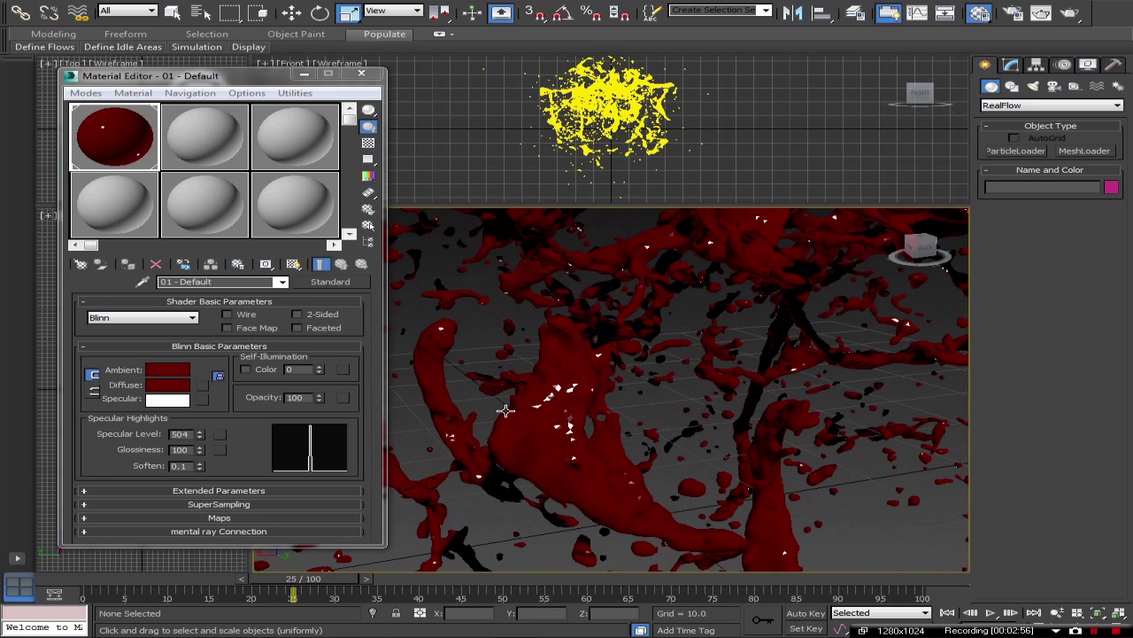
pyautogui.click(363, 75)
# Select RFMeshLoader001 and pick TurboSmooth from the Modify panel's Modifier List.
pyautogui.click(554, 414)
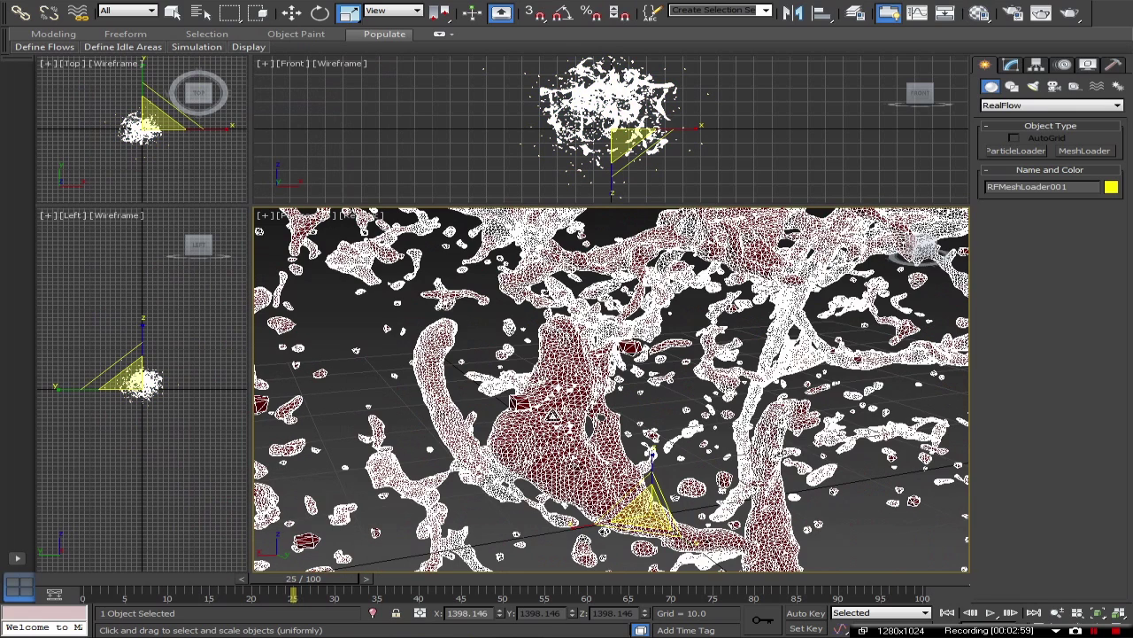
pyautogui.click(1012, 67)
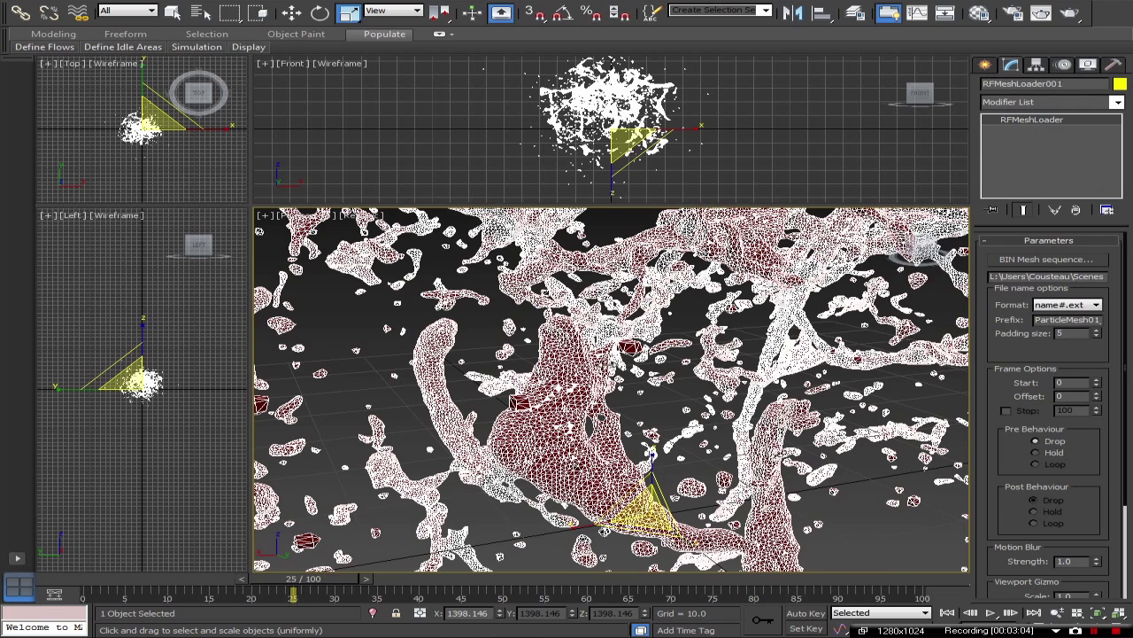
pyautogui.click(1118, 103)
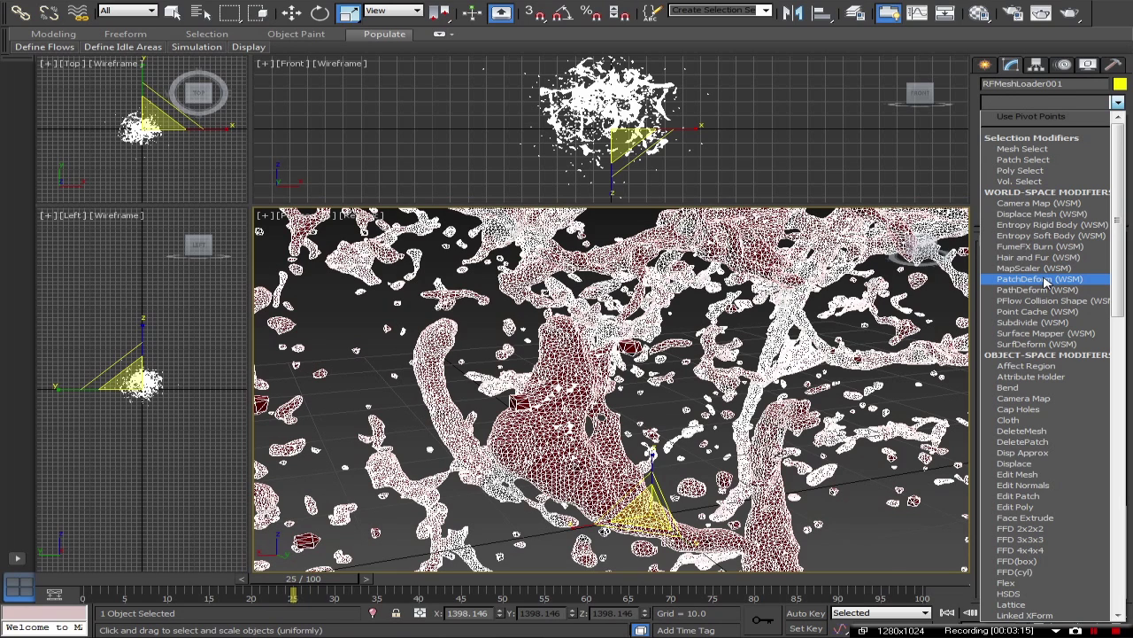
pyautogui.scroll(-12, 1043, 281)
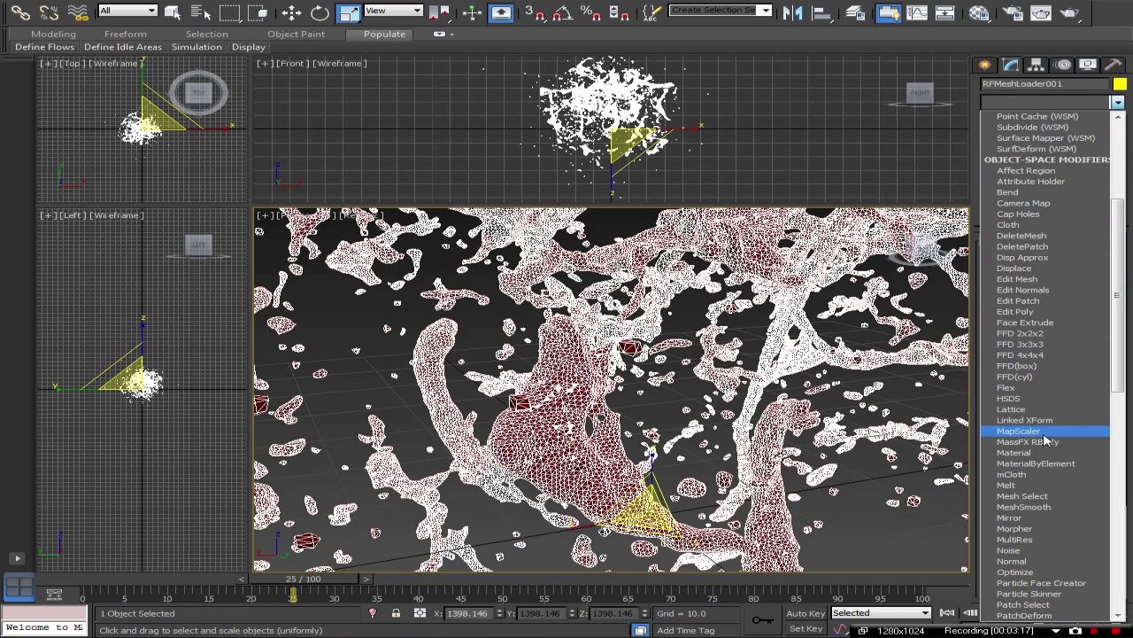
pyautogui.press('t')
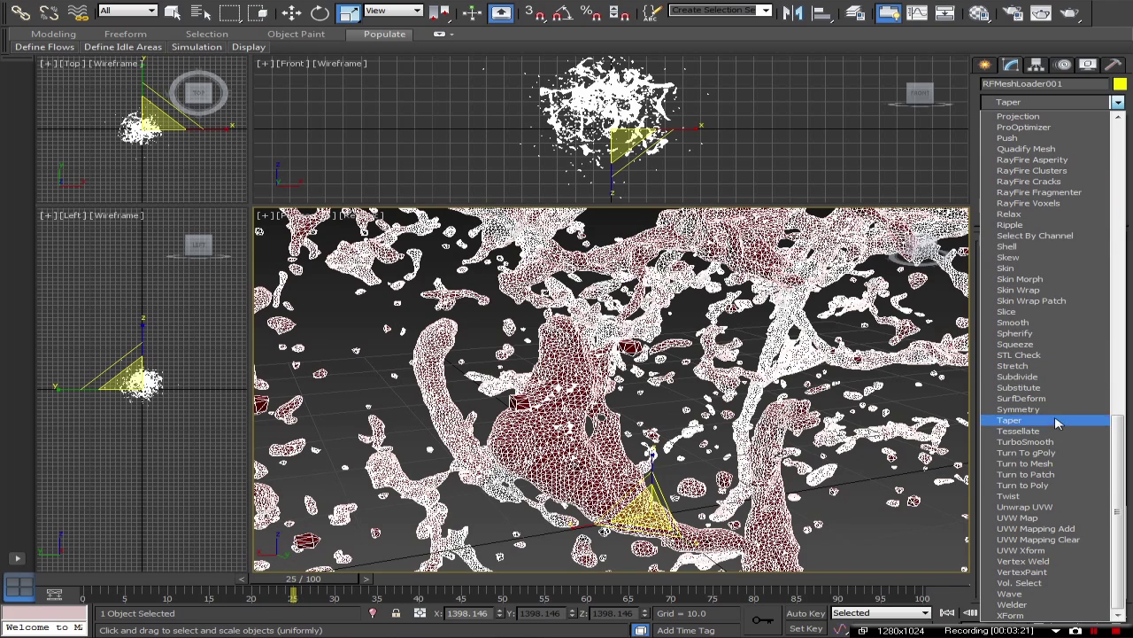
pyautogui.click(1059, 441)
# Add TurboSmooth to the splash mesh and inspect the smoothed red surface from a new angle.
pyautogui.click(1059, 441)
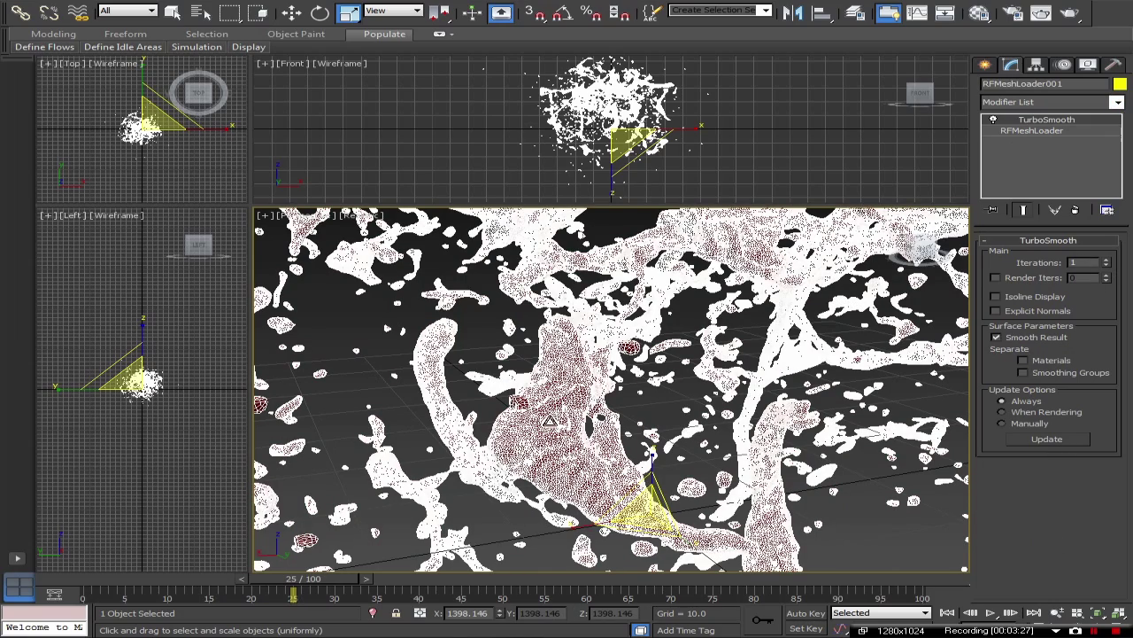
pyautogui.scroll(4, 542, 417)
pyautogui.scroll(3, 617, 379)
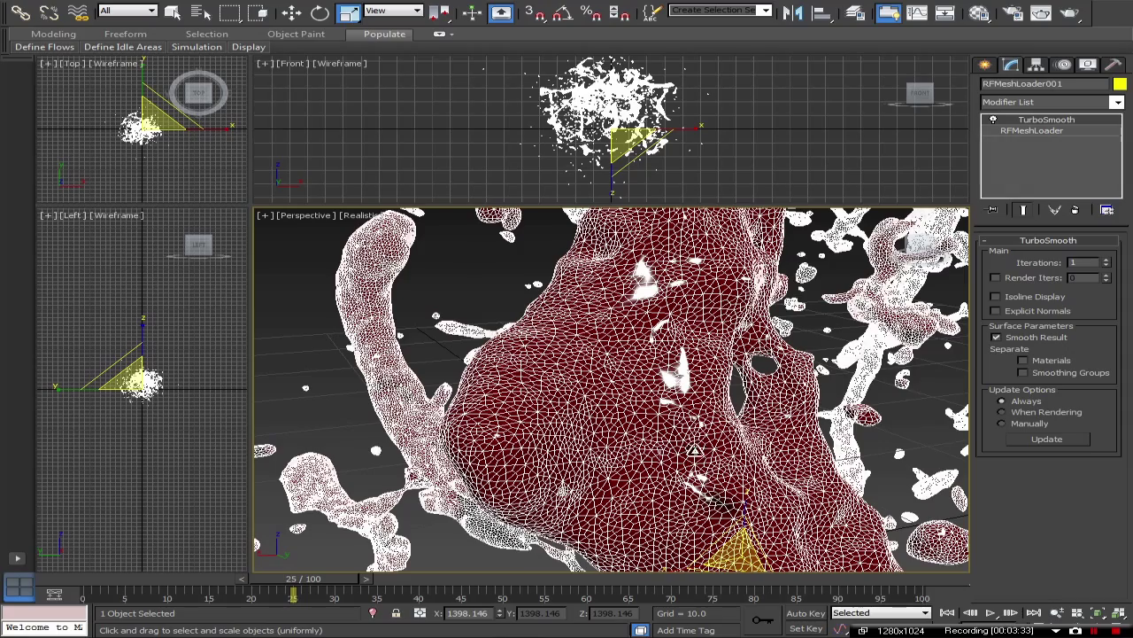
pyautogui.scroll(-6, 709, 412)
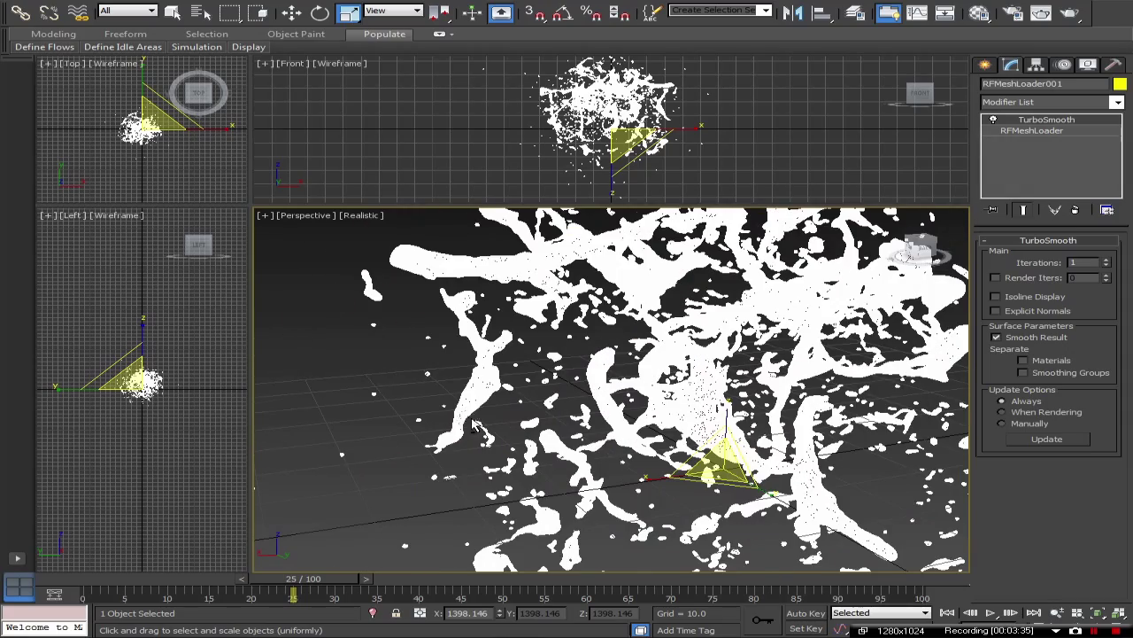
pyautogui.scroll(3, 562, 443)
pyautogui.click(608, 453)
pyautogui.keyDown('alt'); pyautogui.moveTo(607, 453); pyautogui.dragTo(690, 434, button='middle'); pyautogui.keyUp('alt')
pyautogui.scroll(4, 729, 404)
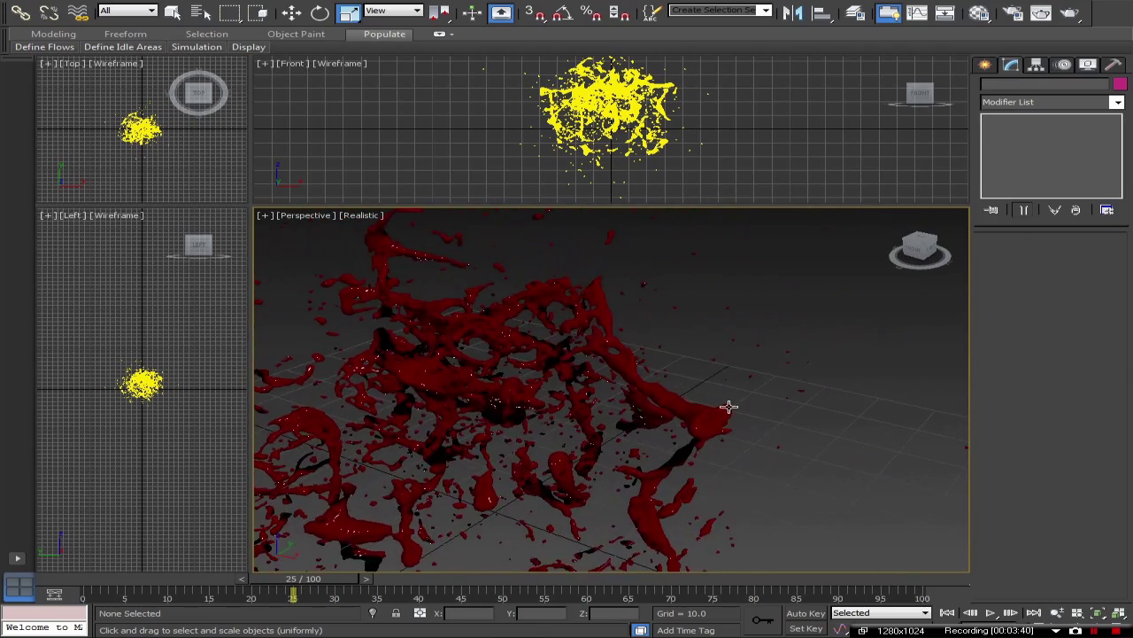
# Reselect the splash mesh and raise TurboSmooth Iterations to 2, framing it in view.
pyautogui.click(634, 415)
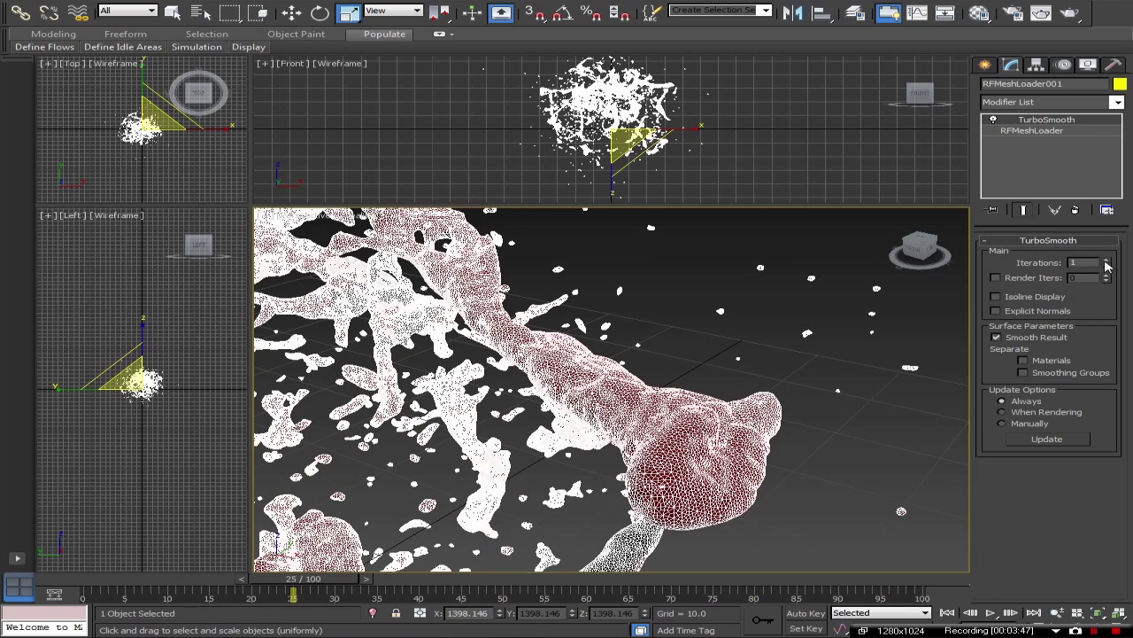
pyautogui.scroll(8, 753, 390)
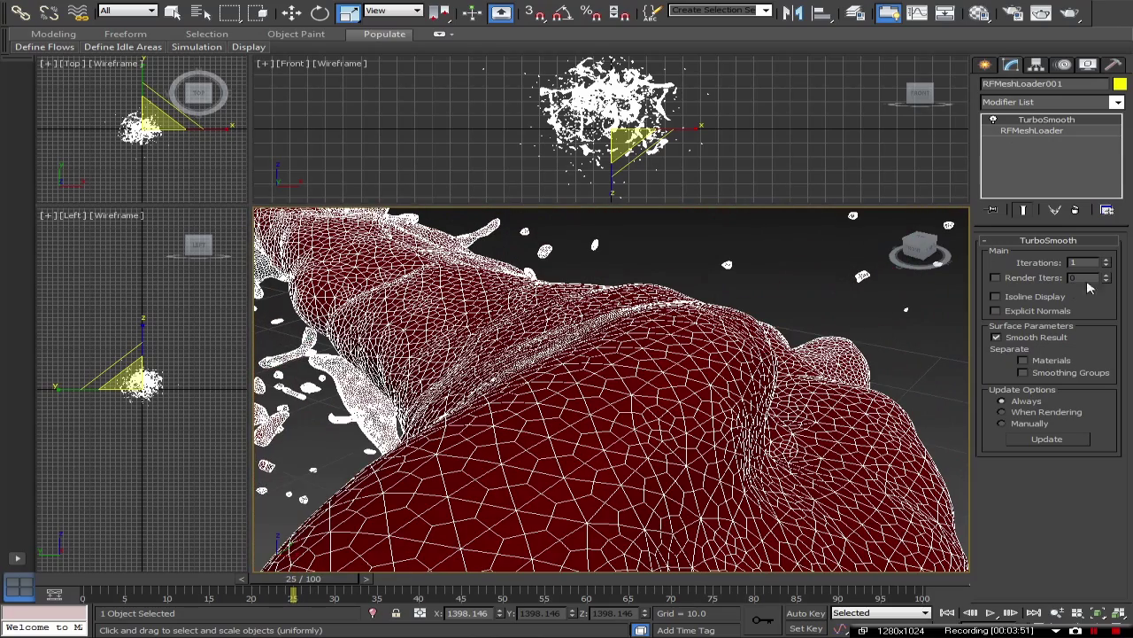
pyautogui.click(1106, 259)
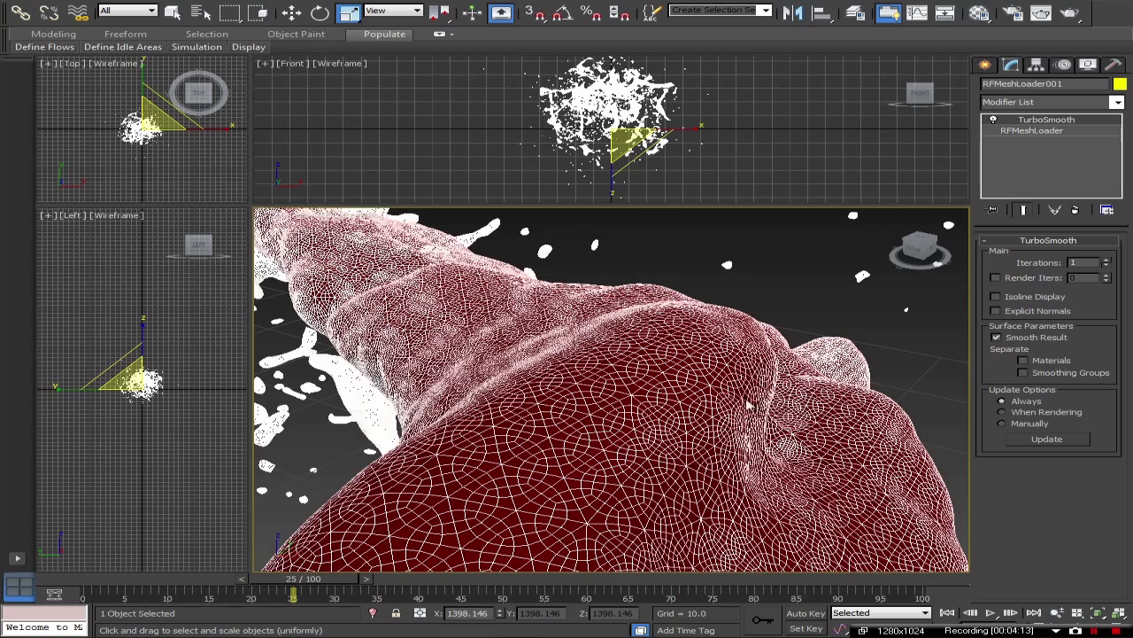
pyautogui.press('z')
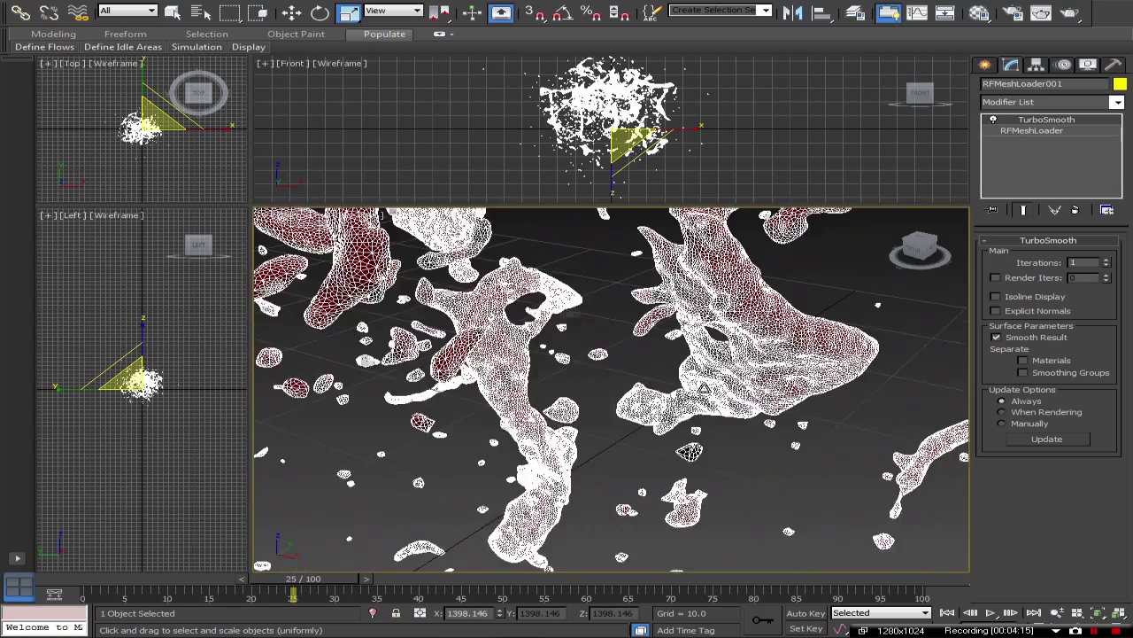
# Frame the whole smoothed splash from a front-side angle, then bring up Render Setup.
pyautogui.click(854, 329)
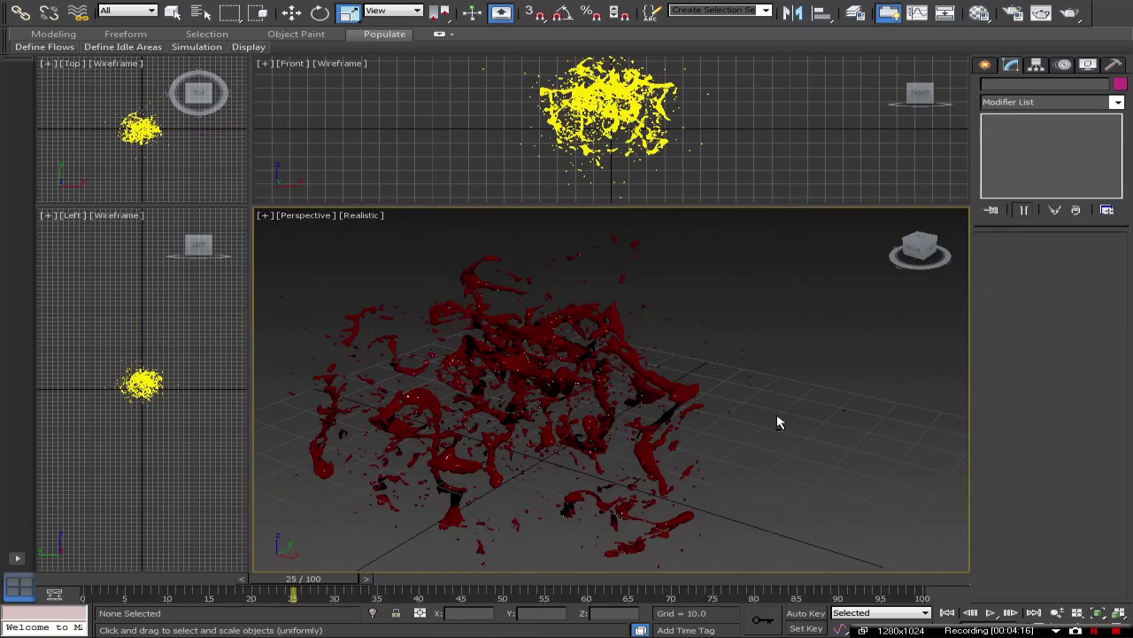
pyautogui.keyDown('alt'); pyautogui.moveTo(779, 422); pyautogui.dragTo(498, 423, button='middle'); pyautogui.keyUp('alt')
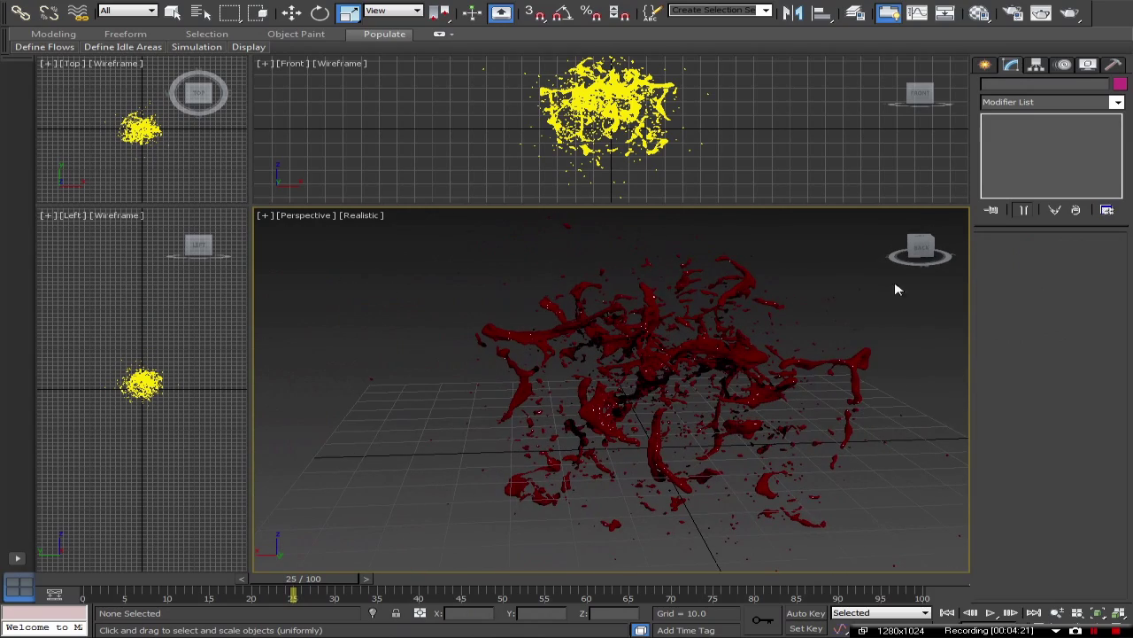
pyautogui.click(916, 249)
pyautogui.moveTo(912, 250); pyautogui.dragTo(744, 354)
pyautogui.scroll(10, 746, 355)
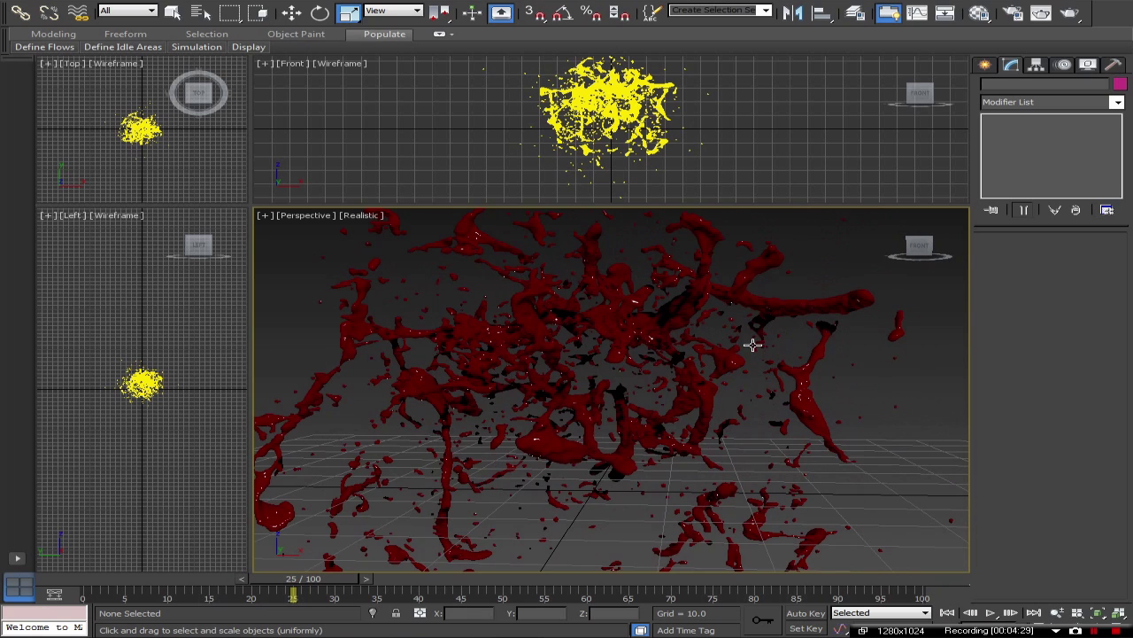
pyautogui.scroll(-5, 752, 346)
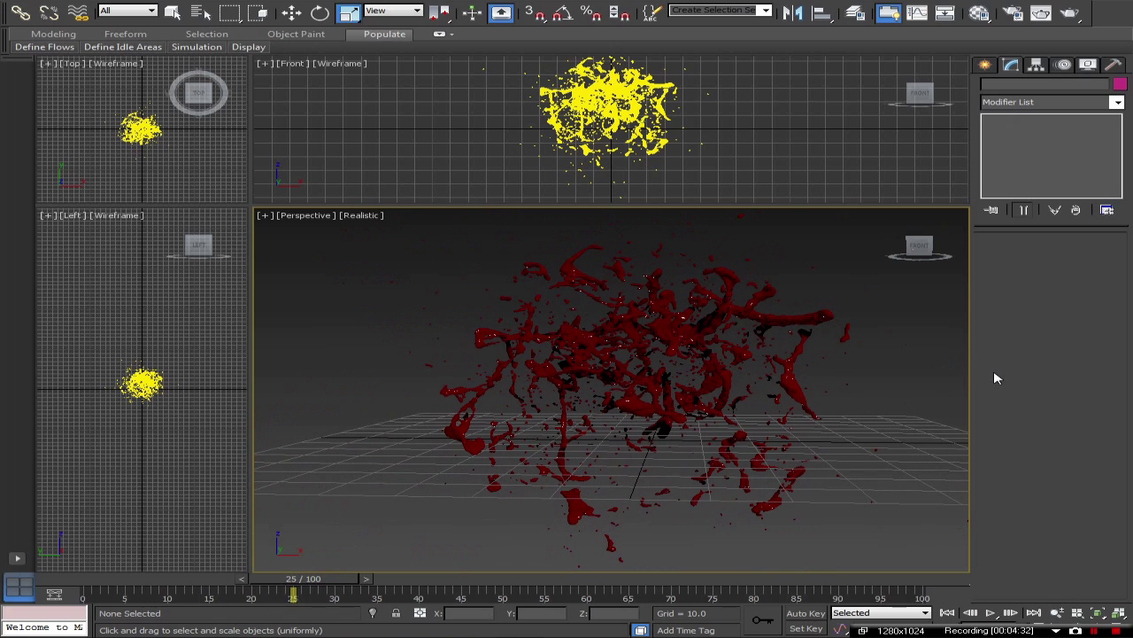
pyautogui.click(1013, 14)
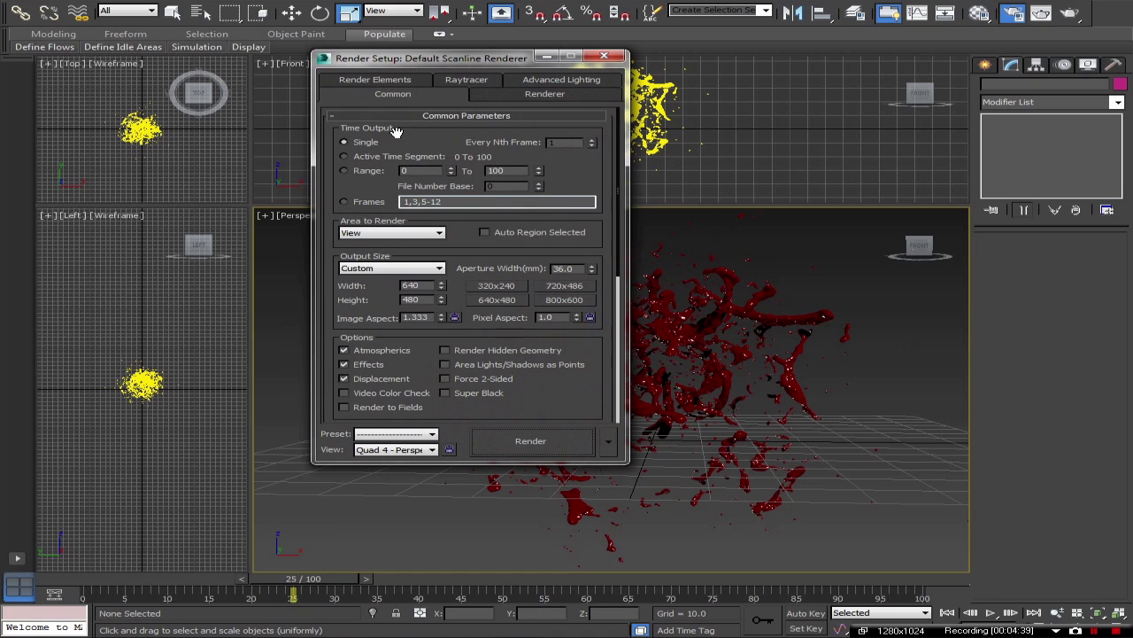
# Set the output size to HDTV (video) 1920x1080 and the render mode to Iterative.
pyautogui.click(390, 267)
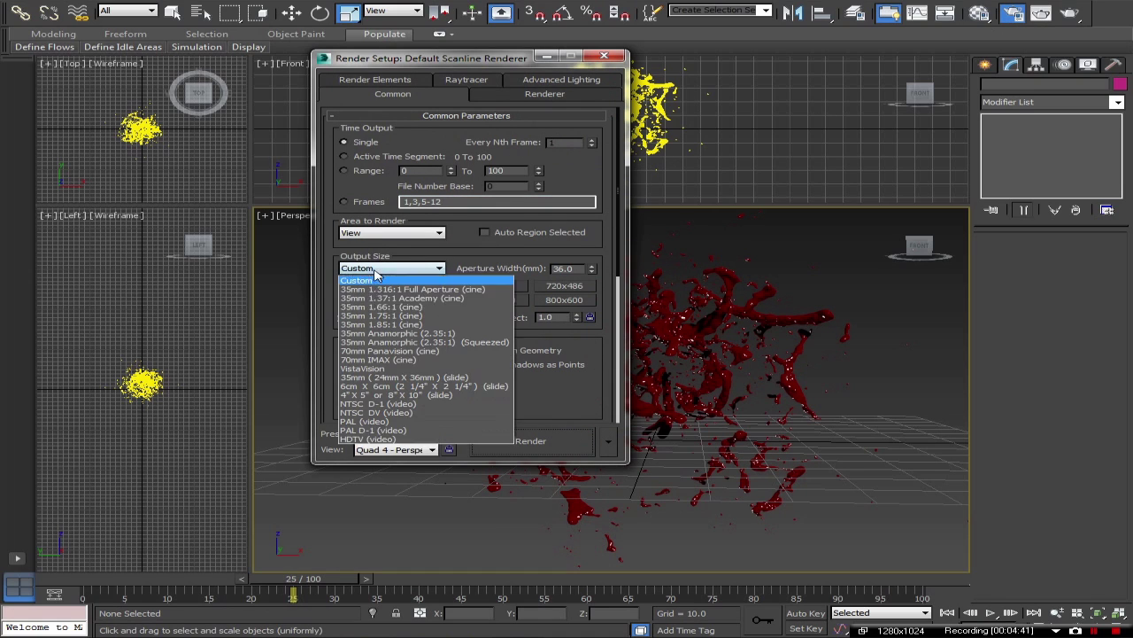
pyautogui.click(395, 443)
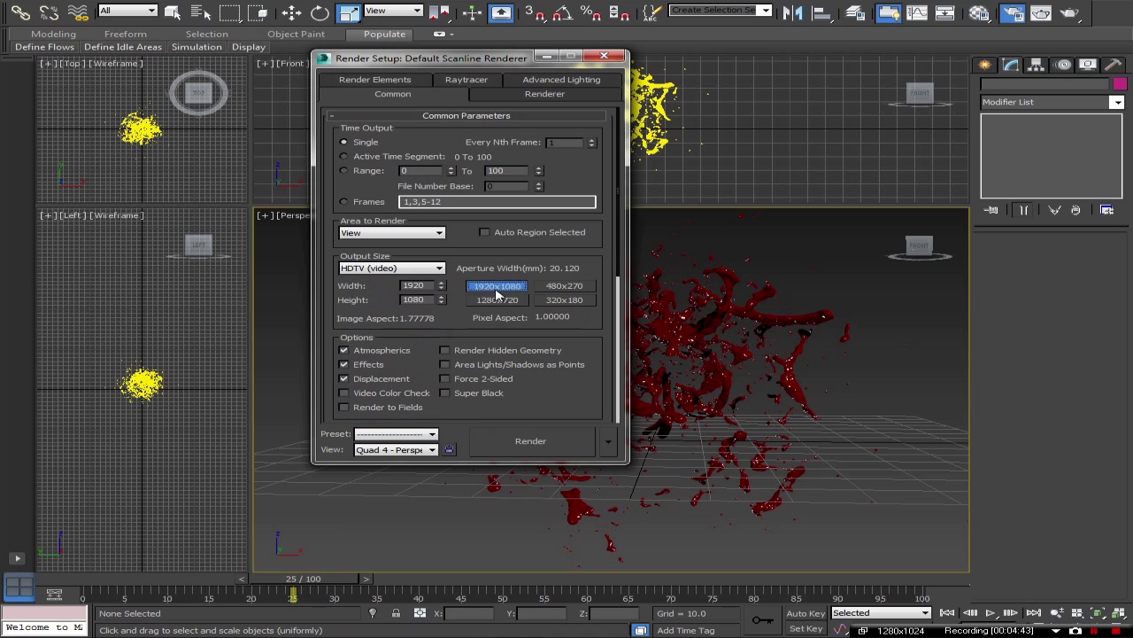
pyautogui.scroll(-3, 620, 325)
pyautogui.scroll(-1, 620, 325)
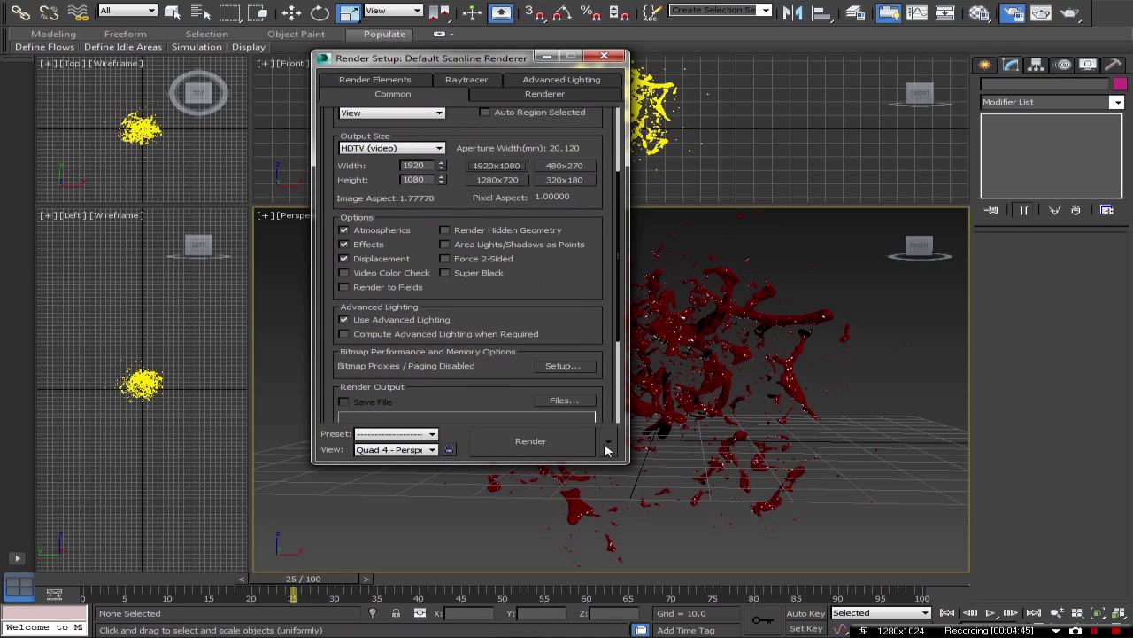
pyautogui.click(608, 440)
pyautogui.click(684, 483)
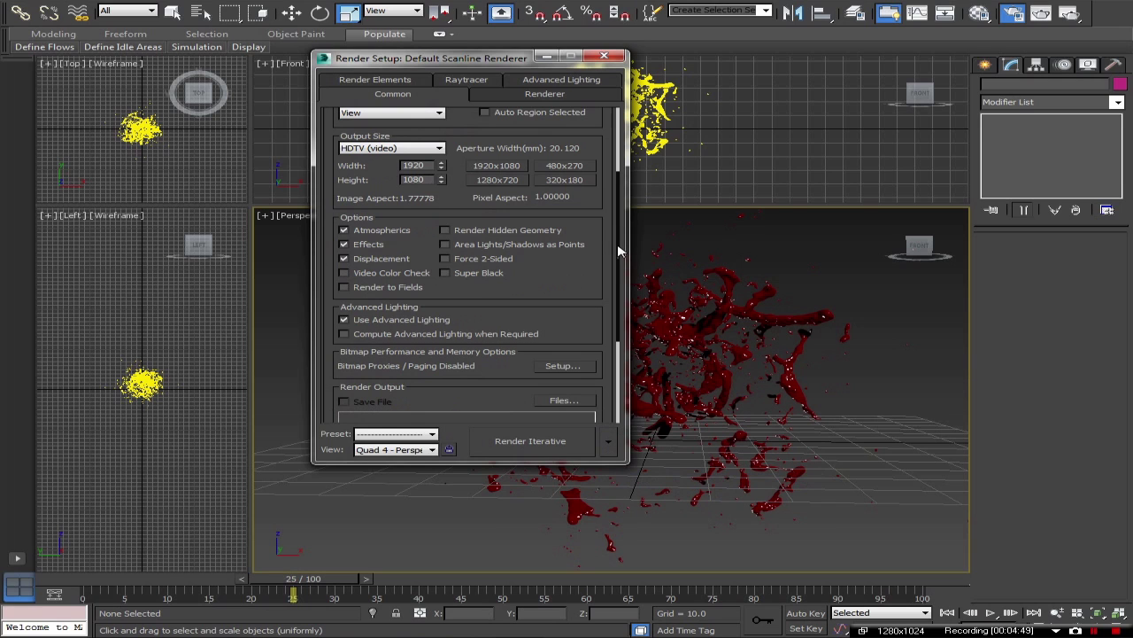
# Move Render Setup aside and reframe the perspective view around the whole splash.
pyautogui.moveTo(618, 251); pyautogui.dragTo(629, 165)
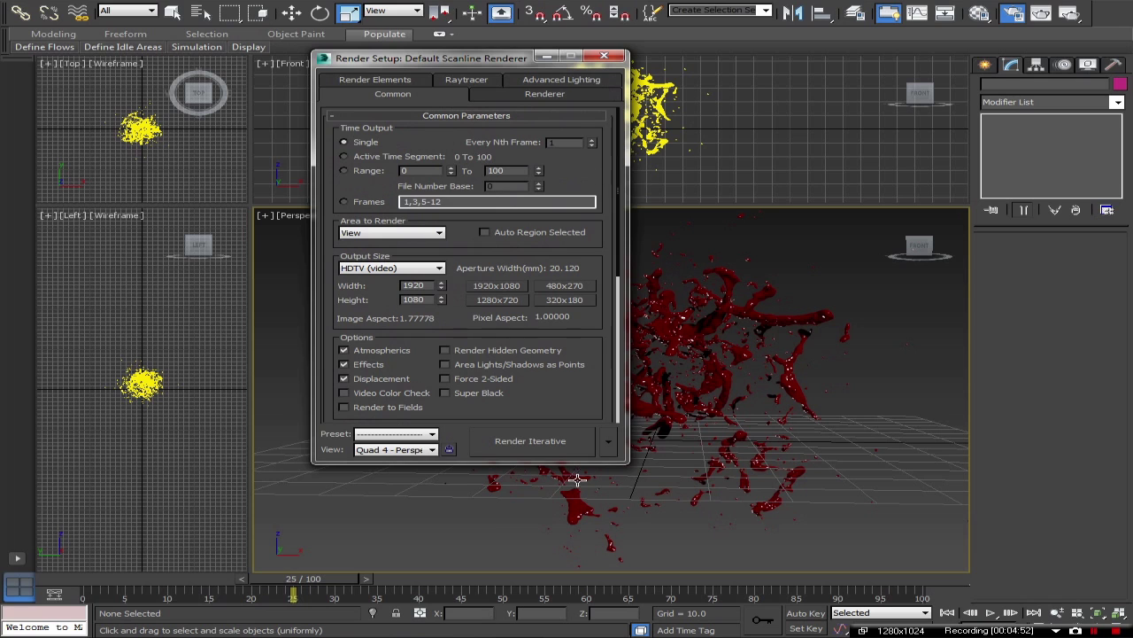
pyautogui.moveTo(752, 394); pyautogui.dragTo(760, 417, button='middle')
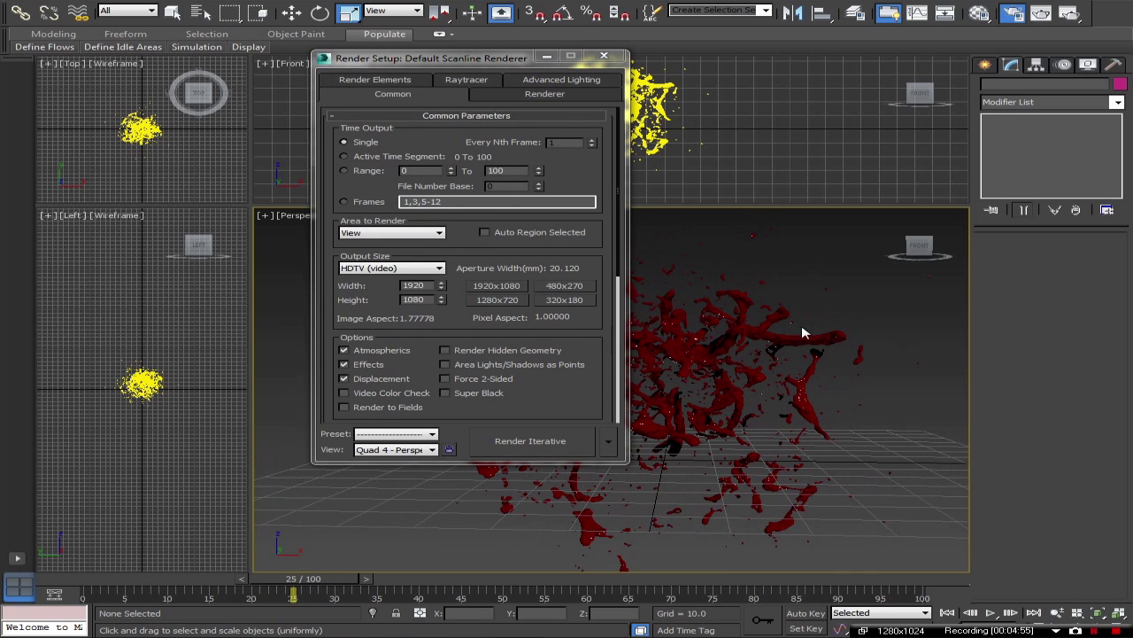
pyautogui.moveTo(450, 60); pyautogui.dragTo(117, 125)
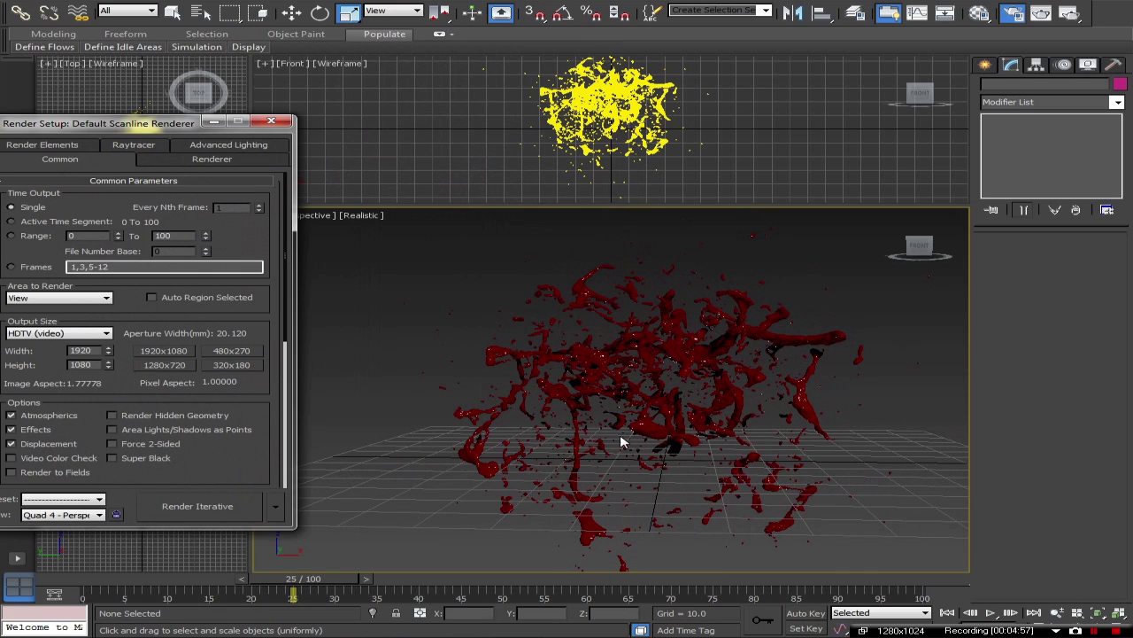
pyautogui.moveTo(806, 425); pyautogui.dragTo(679, 412, button='middle')
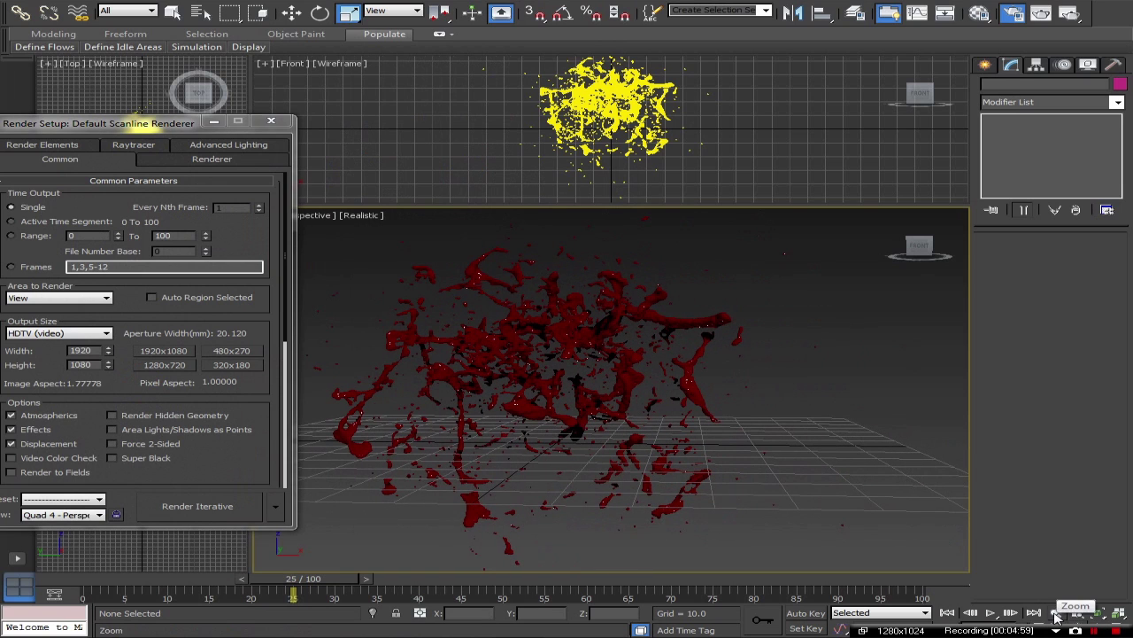
pyautogui.click(1057, 612)
pyautogui.moveTo(766, 450)
pyautogui.mouseDown()
pyautogui.moveTo(766, 461)
pyautogui.moveTo(750, 451)
pyautogui.mouseUp()
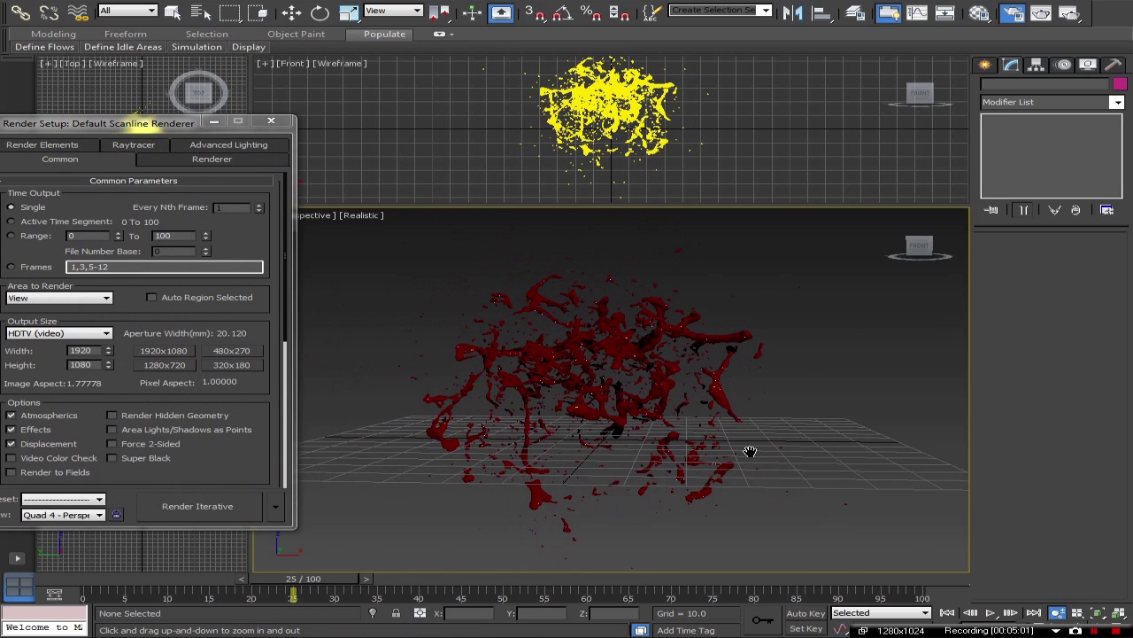
pyautogui.moveTo(121, 127); pyautogui.dragTo(422, 117)
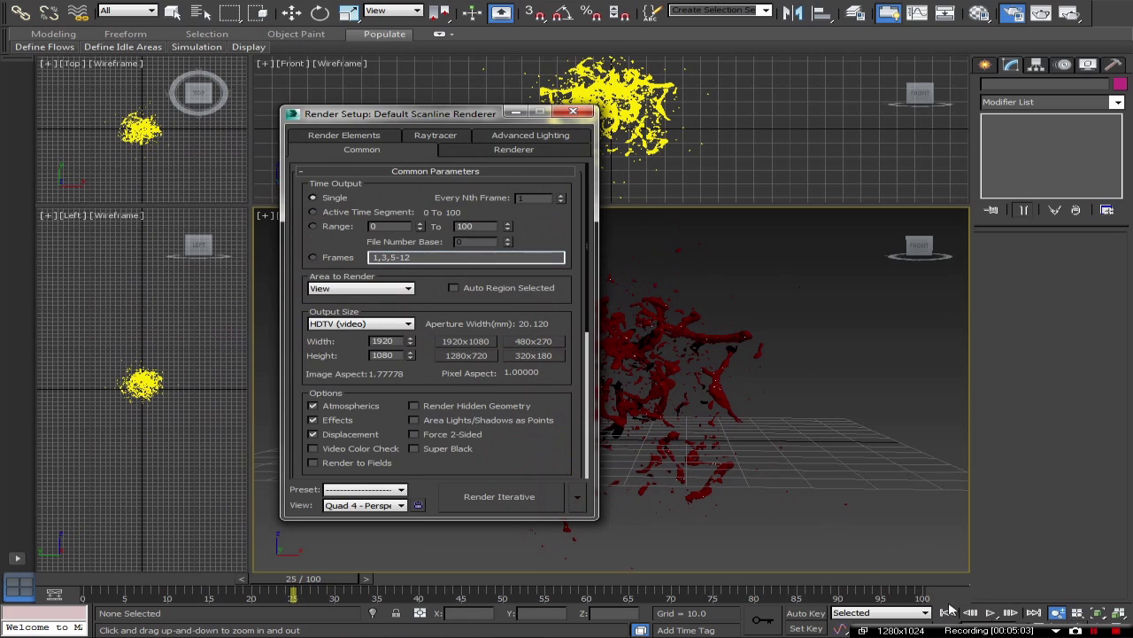
pyautogui.click(172, 11)
# Render an iterative test frame, close it, scrub back to frame 20, and select the splash mesh.
pyautogui.click(485, 501)
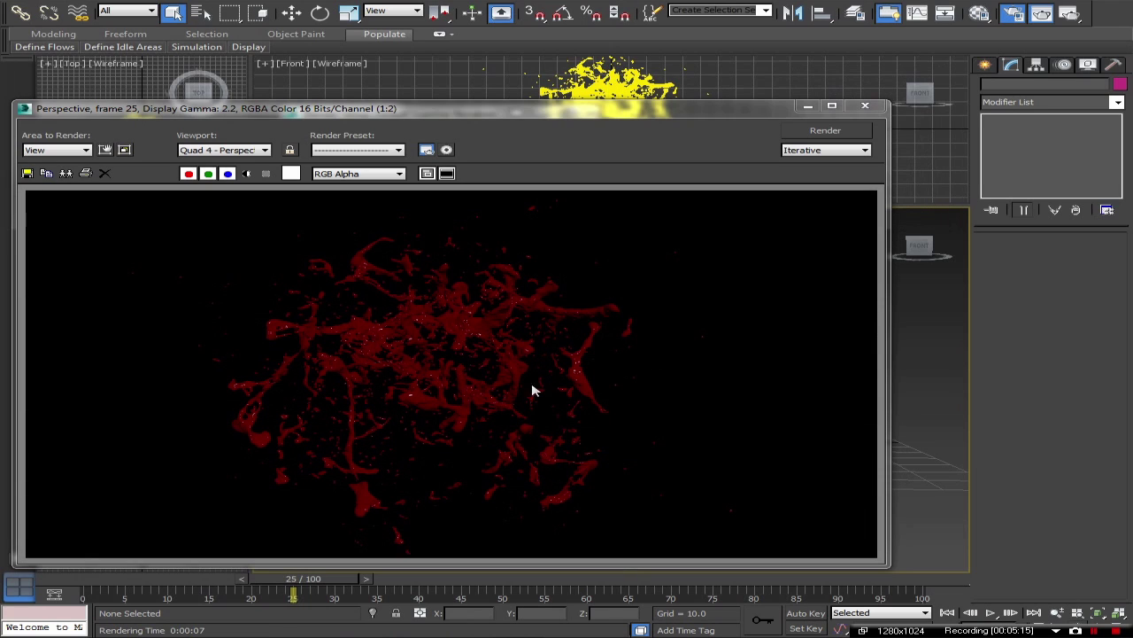
pyautogui.click(866, 107)
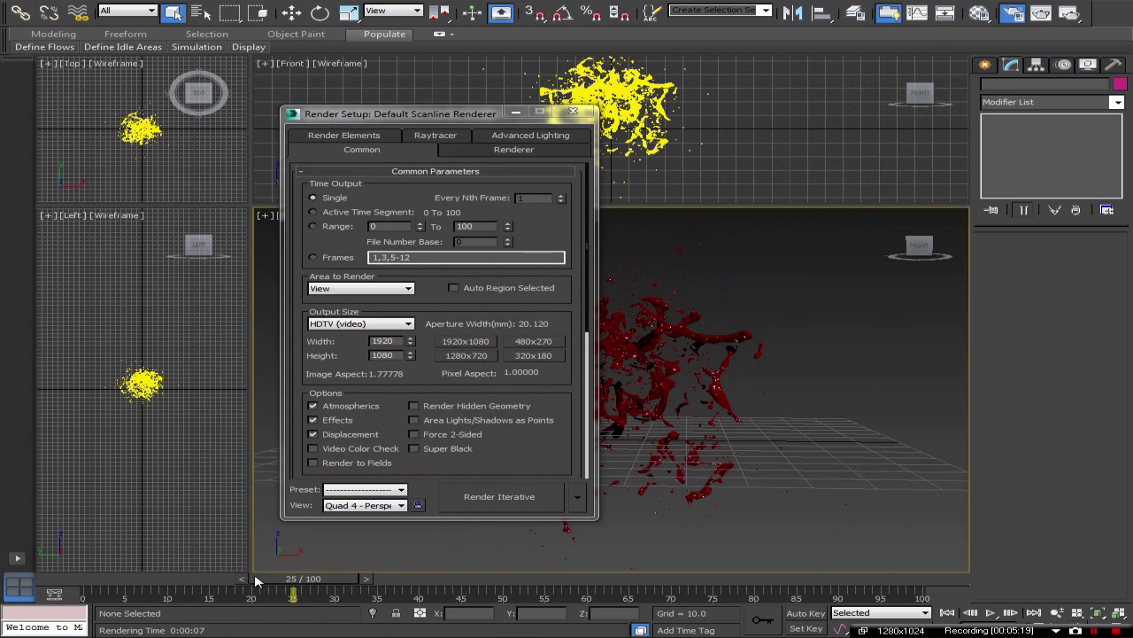
pyautogui.moveTo(295, 580); pyautogui.dragTo(262, 586)
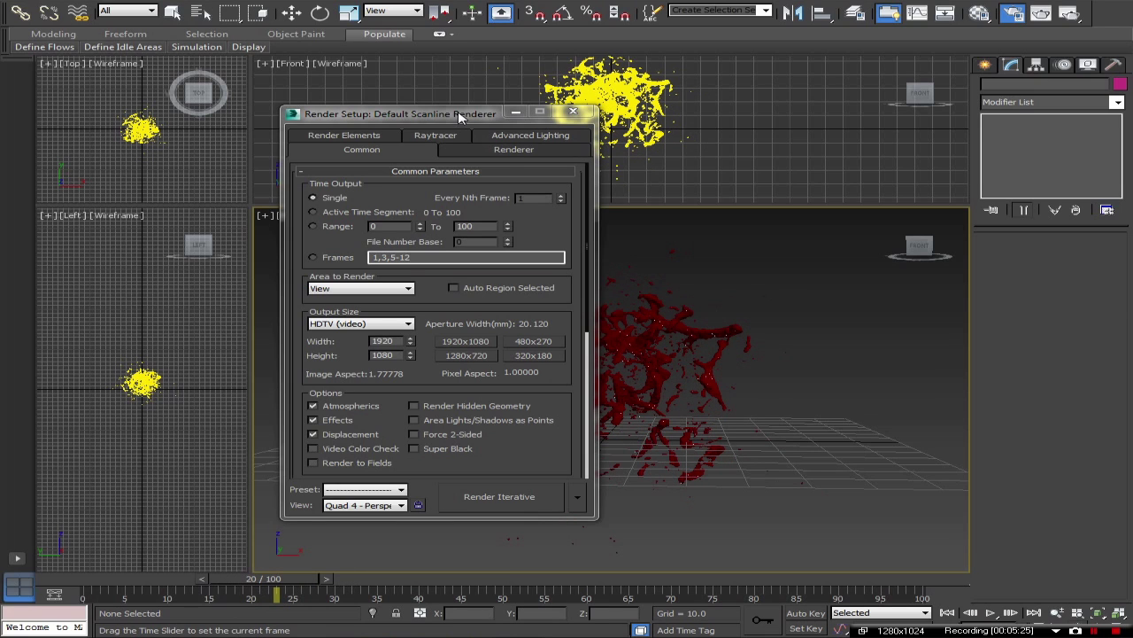
pyautogui.moveTo(460, 118); pyautogui.dragTo(264, 120)
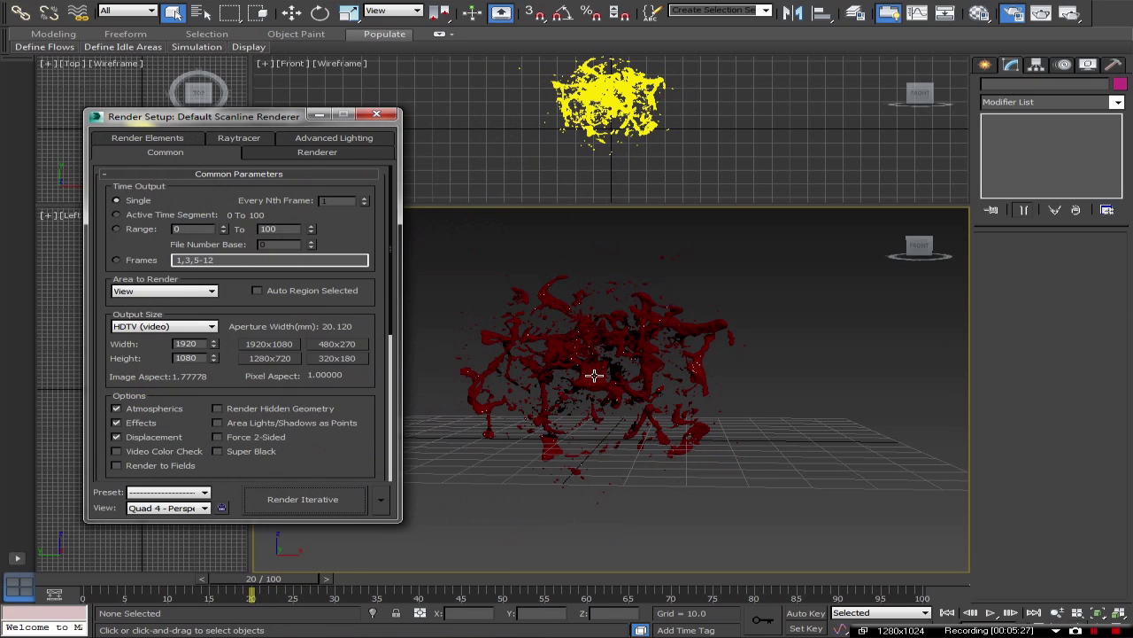
pyautogui.click(594, 375)
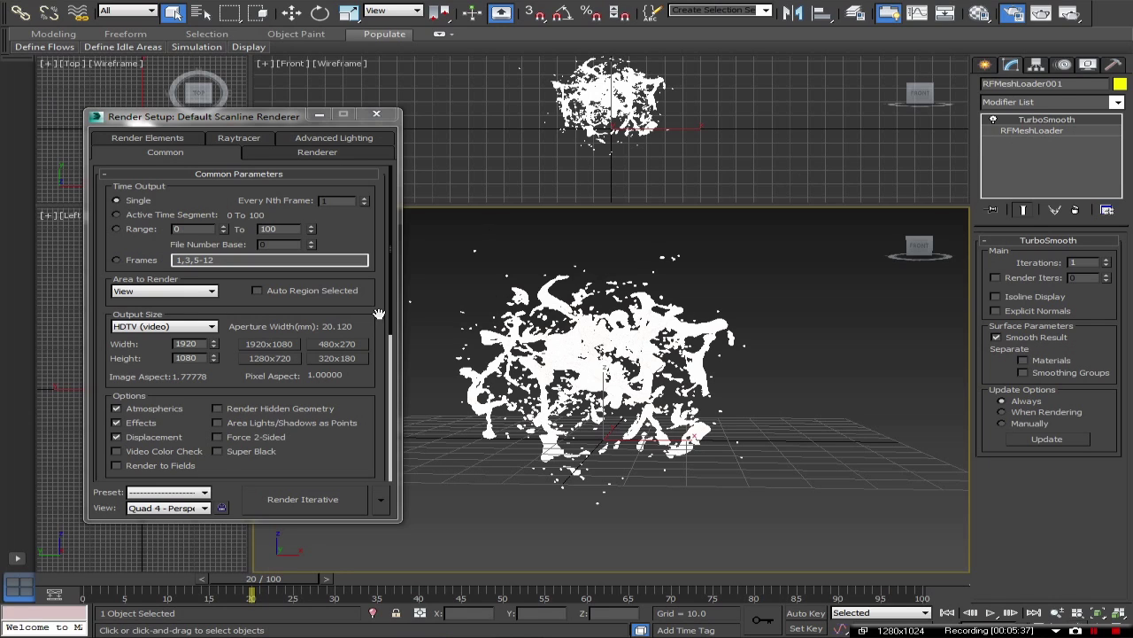
# Set RFMeshLoader001's Object Properties motion blur to Object, then render frame 20.
pyautogui.rightClick(559, 356)
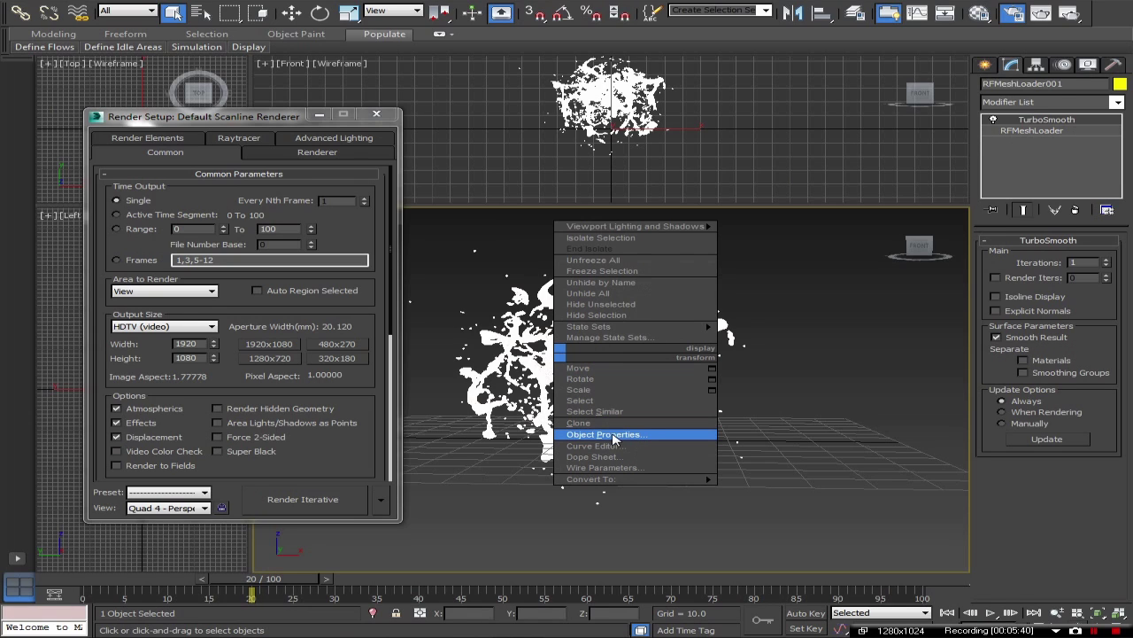
pyautogui.click(644, 437)
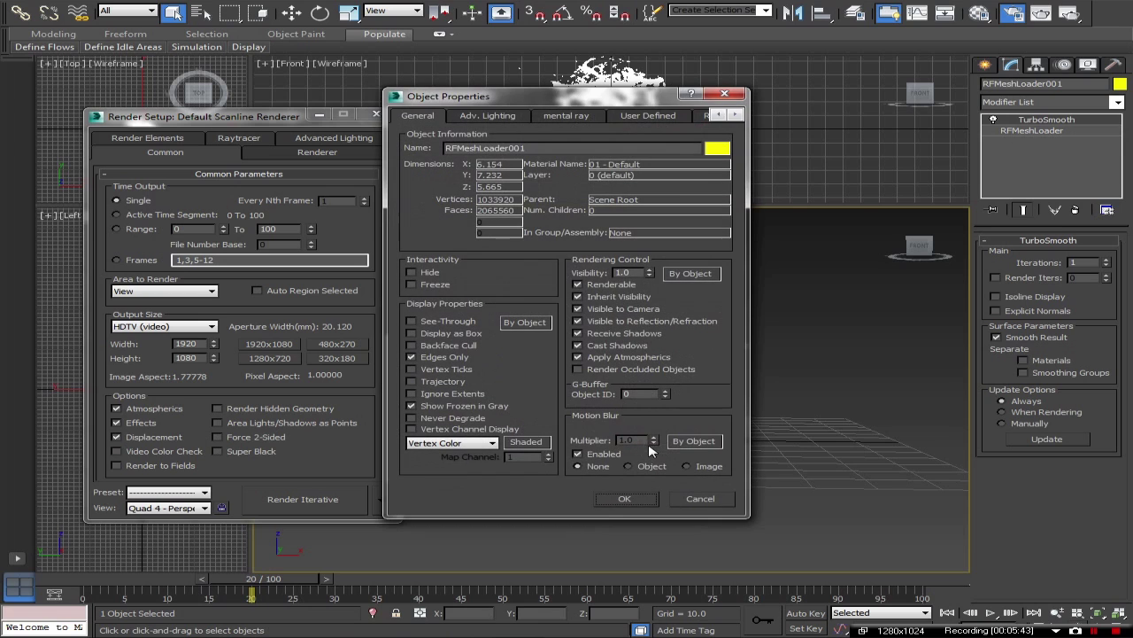
pyautogui.moveTo(516, 96); pyautogui.dragTo(644, 79)
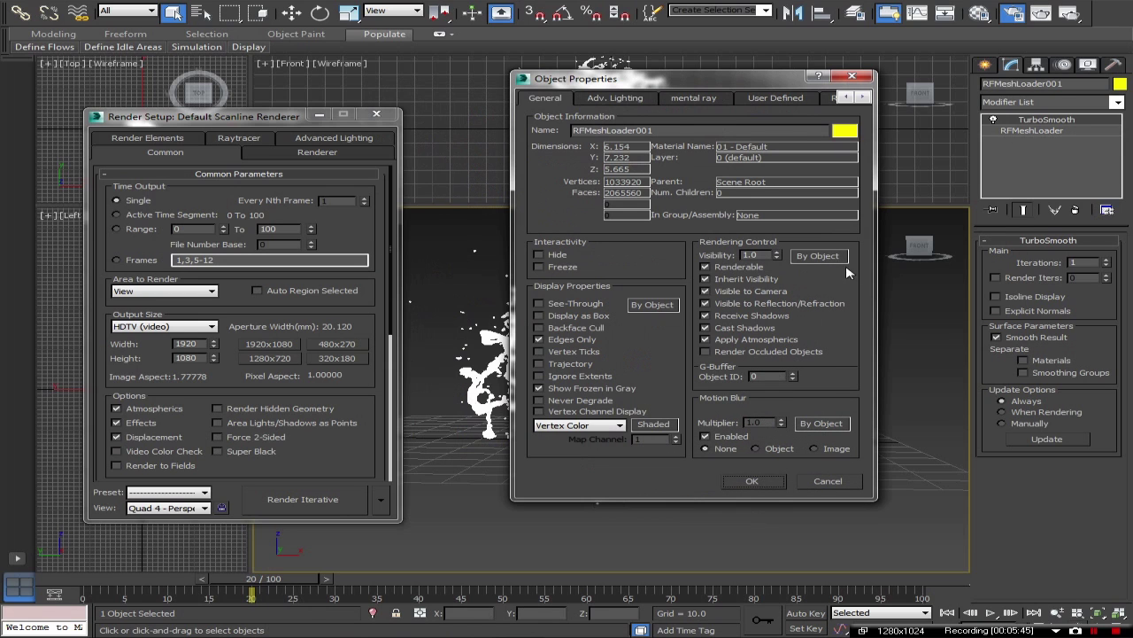
pyautogui.moveTo(741, 85); pyautogui.dragTo(655, 89)
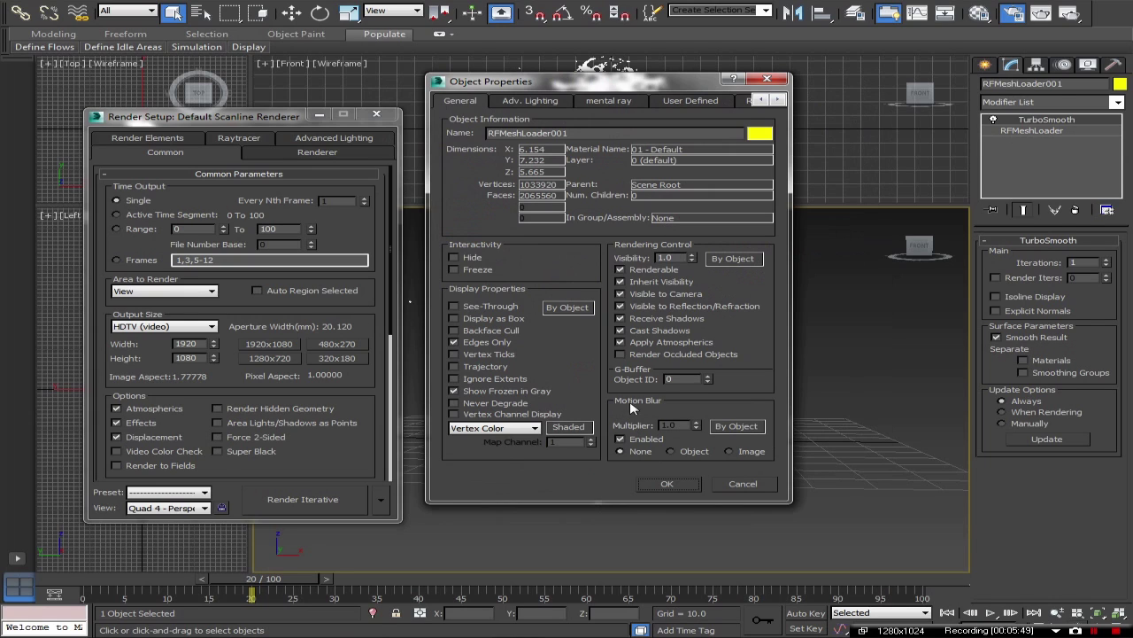
pyautogui.click(672, 452)
pyautogui.click(621, 452)
pyautogui.click(667, 484)
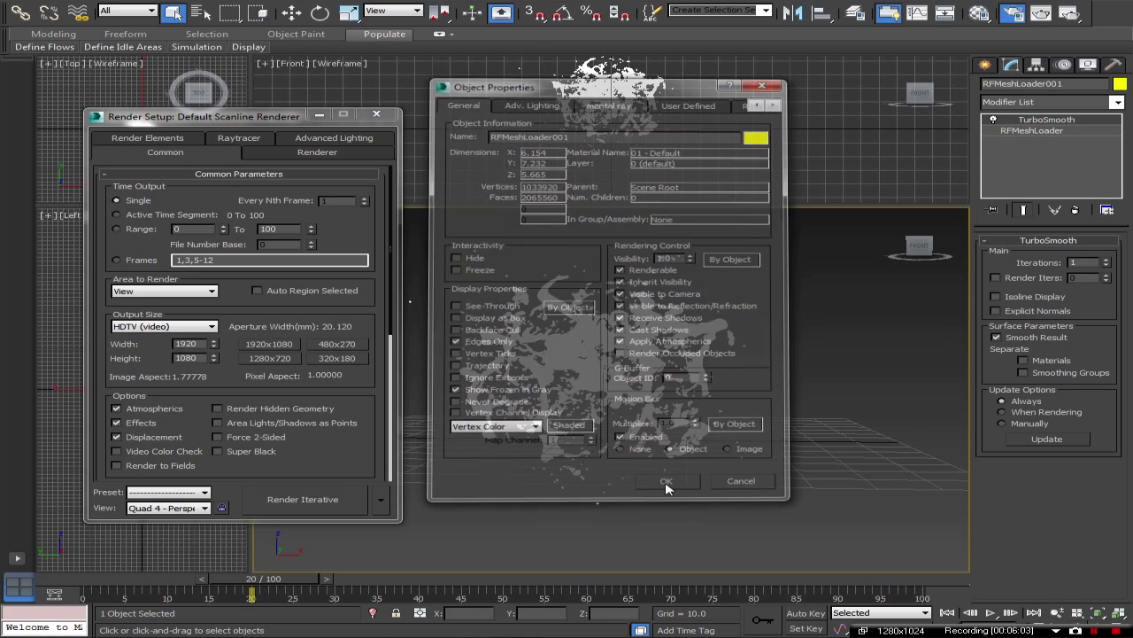
pyautogui.click(300, 499)
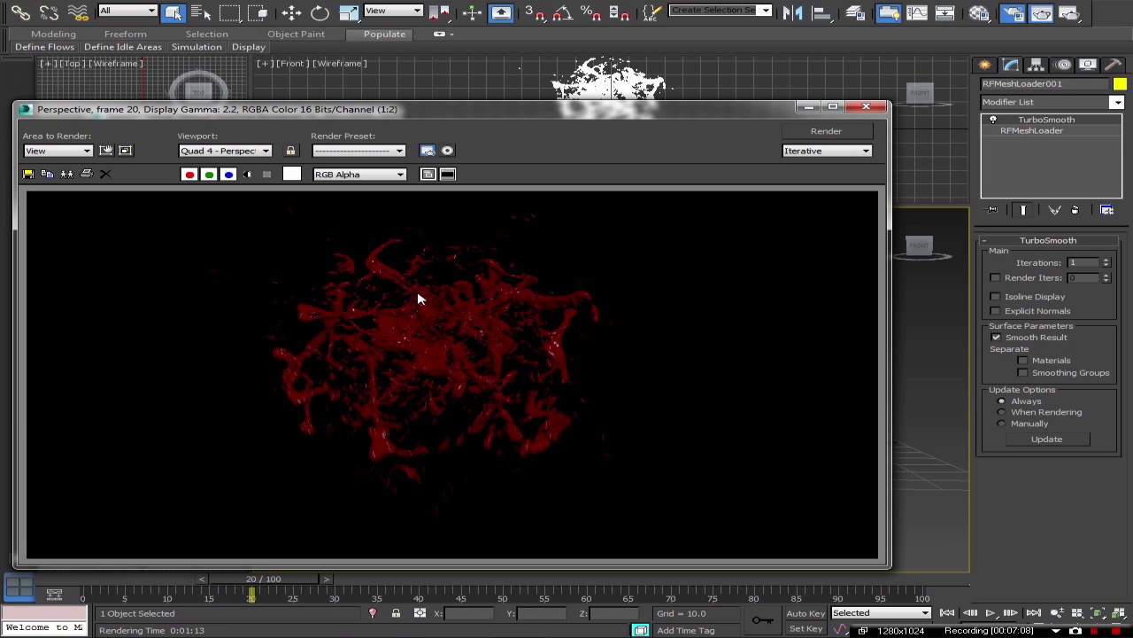
pyautogui.scroll(2, 417, 298)
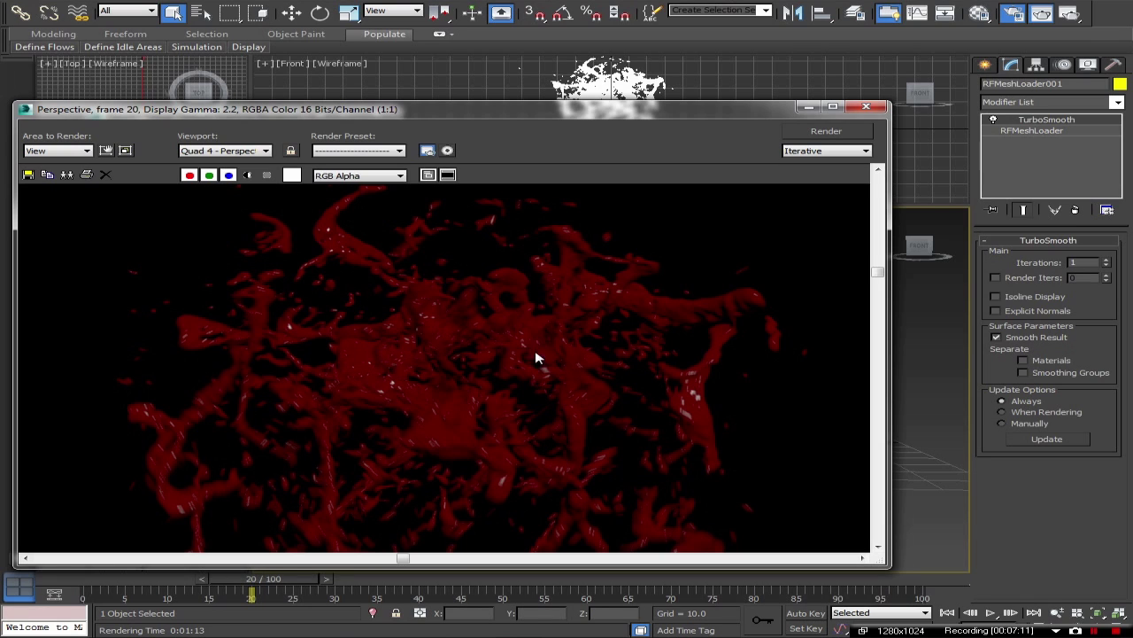
pyautogui.scroll(-2, 536, 358)
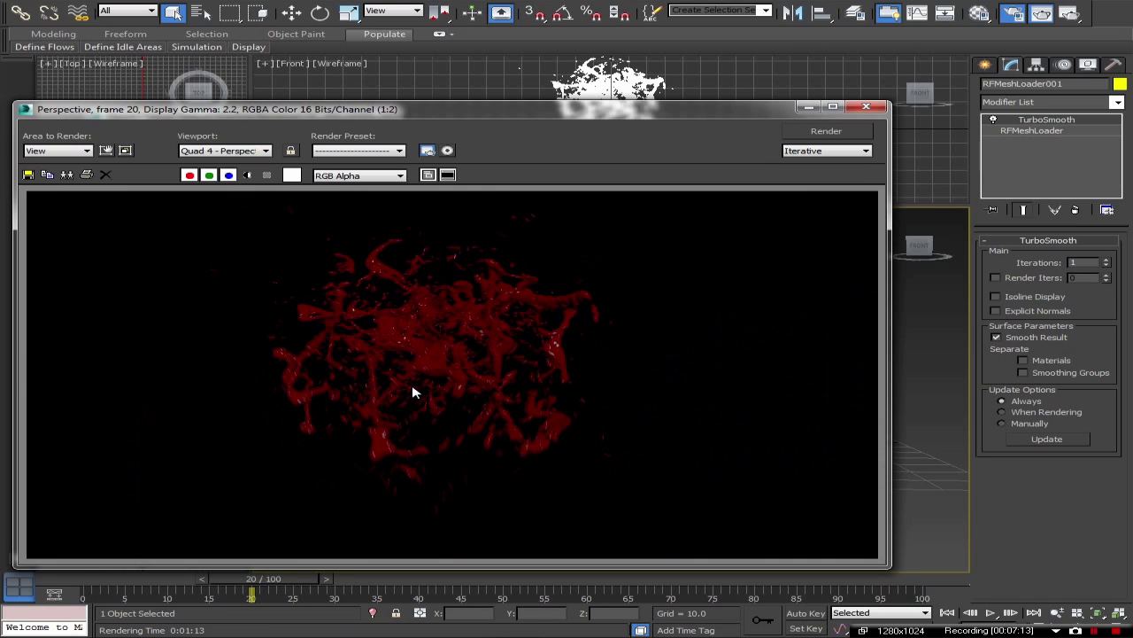
pyautogui.scroll(2, 407, 383)
pyautogui.scroll(2, 356, 448)
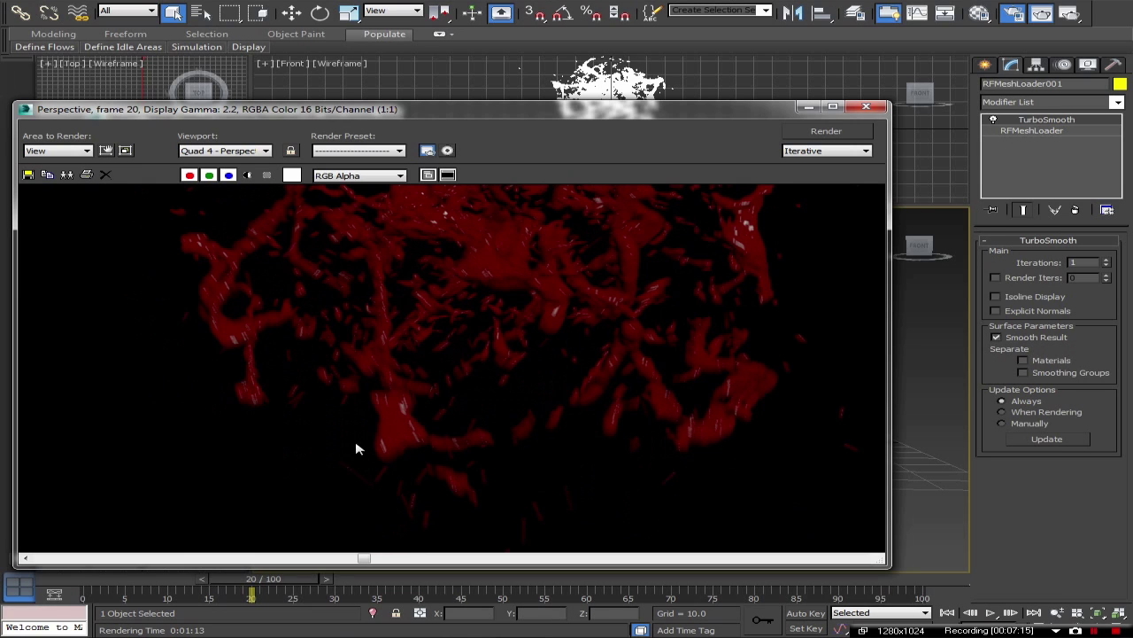
pyautogui.scroll(-2, 386, 456)
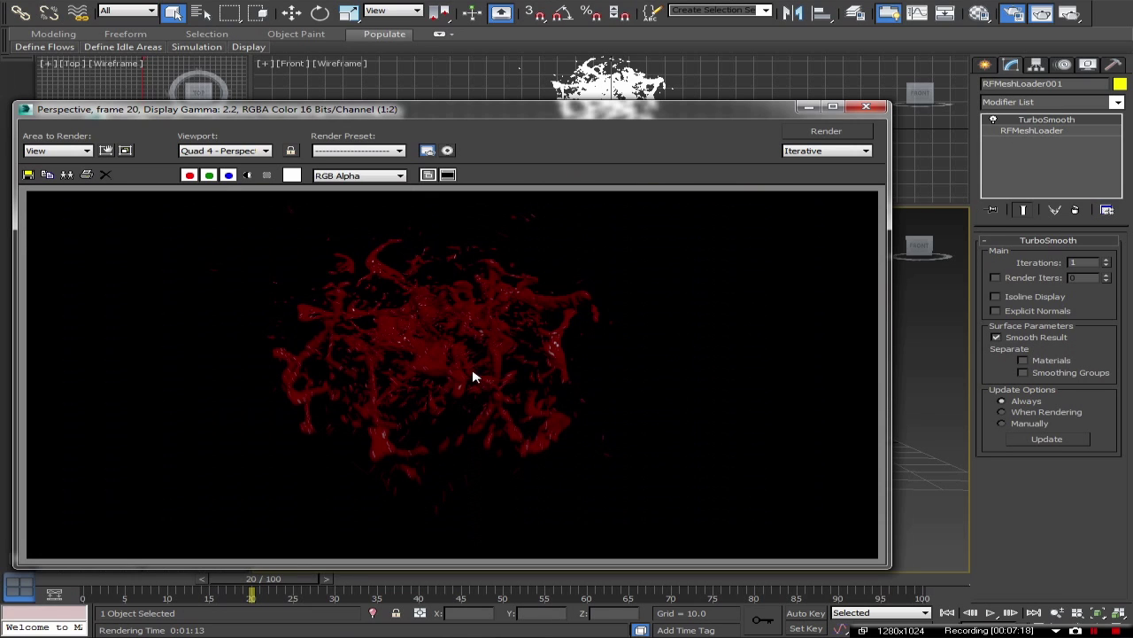
pyautogui.scroll(1, 458, 341)
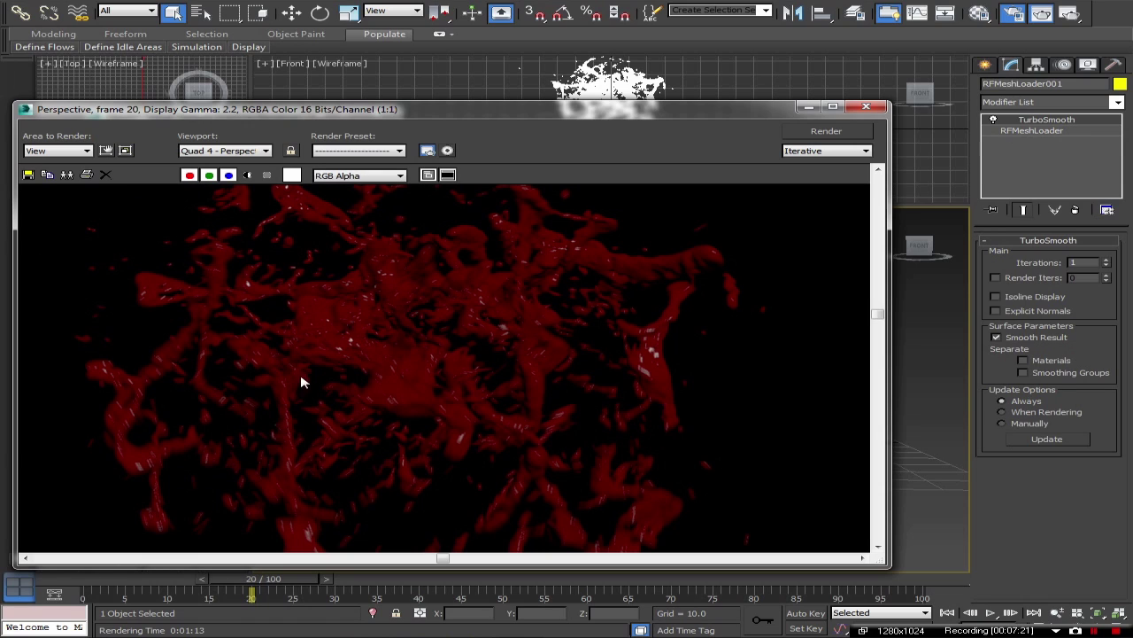
pyautogui.moveTo(474, 259); pyautogui.dragTo(480, 301, button='middle')
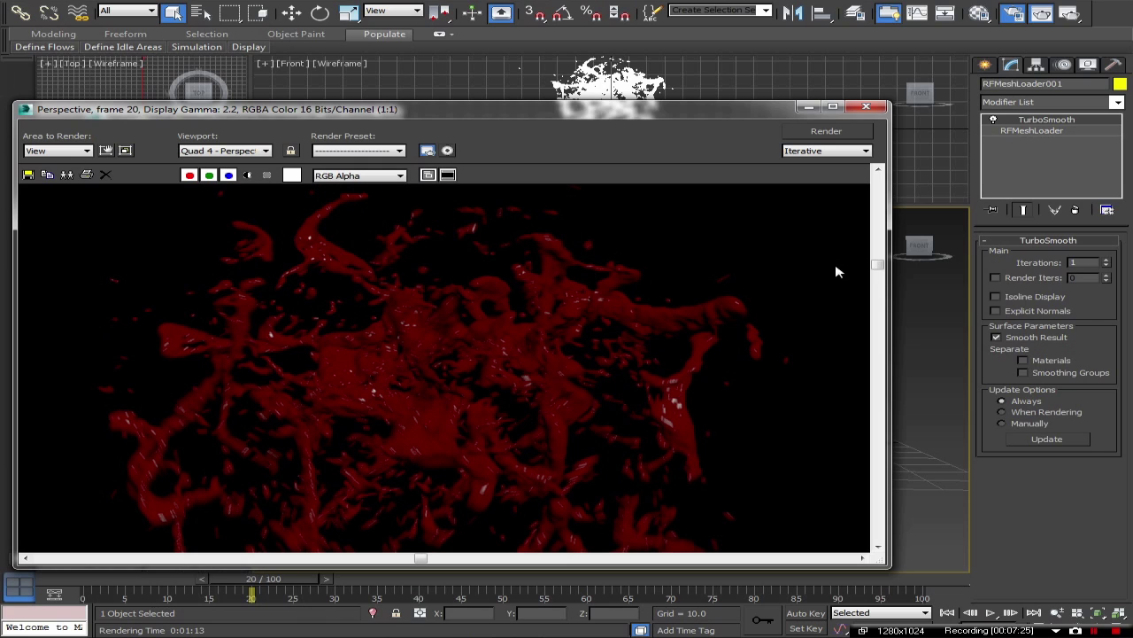
pyautogui.scroll(-1, 549, 364)
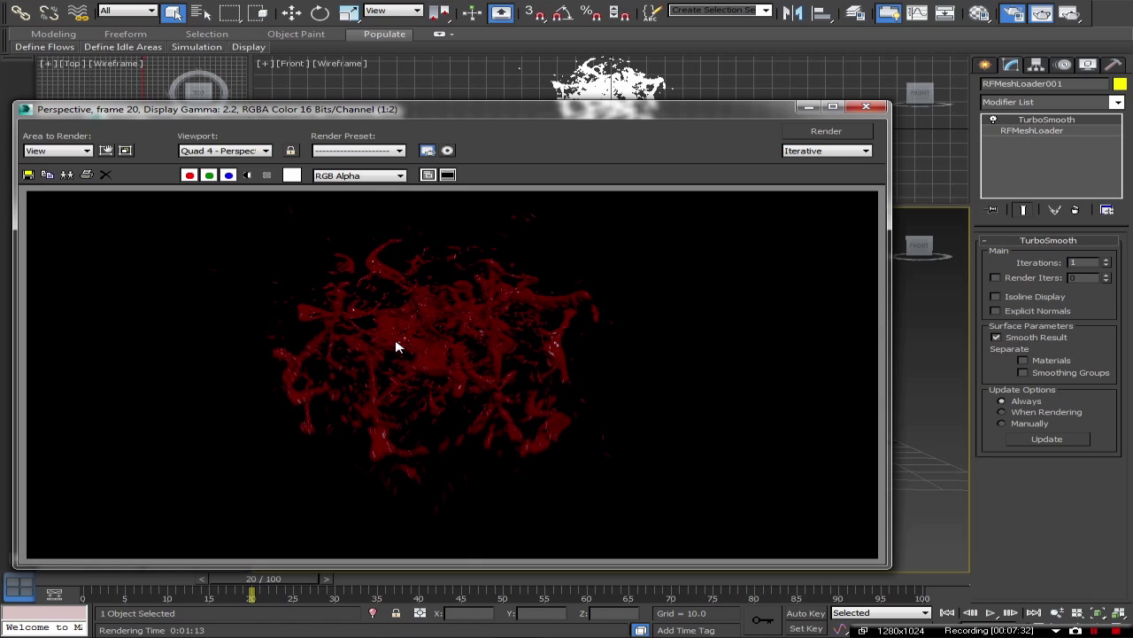
pyautogui.scroll(-1, 396, 347)
pyautogui.scroll(2, 465, 358)
pyautogui.scroll(-1, 450, 360)
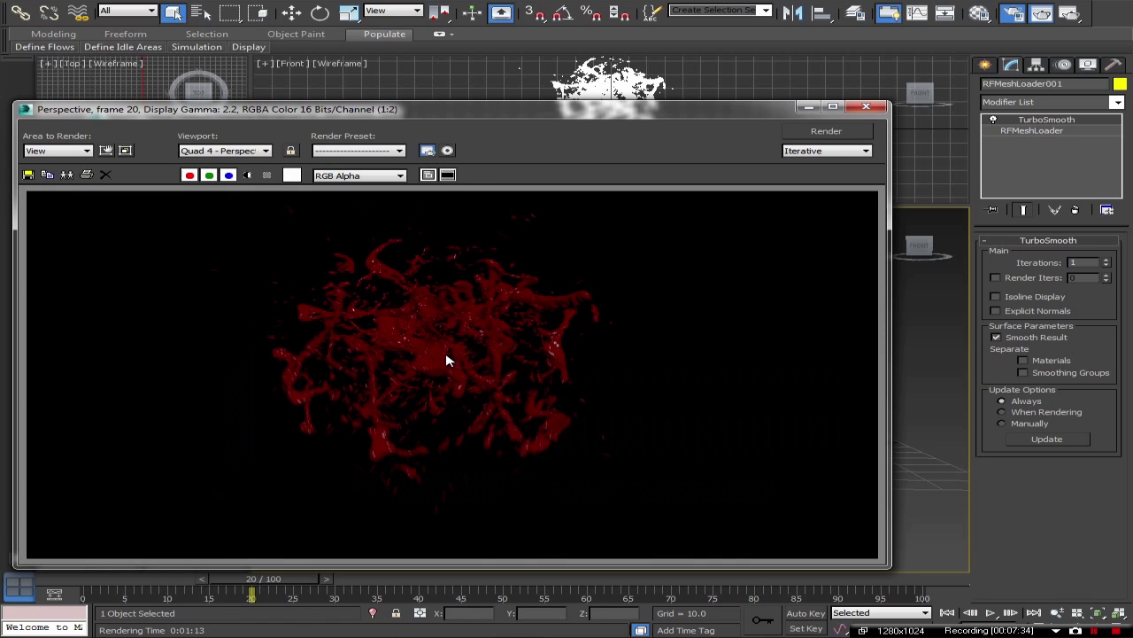